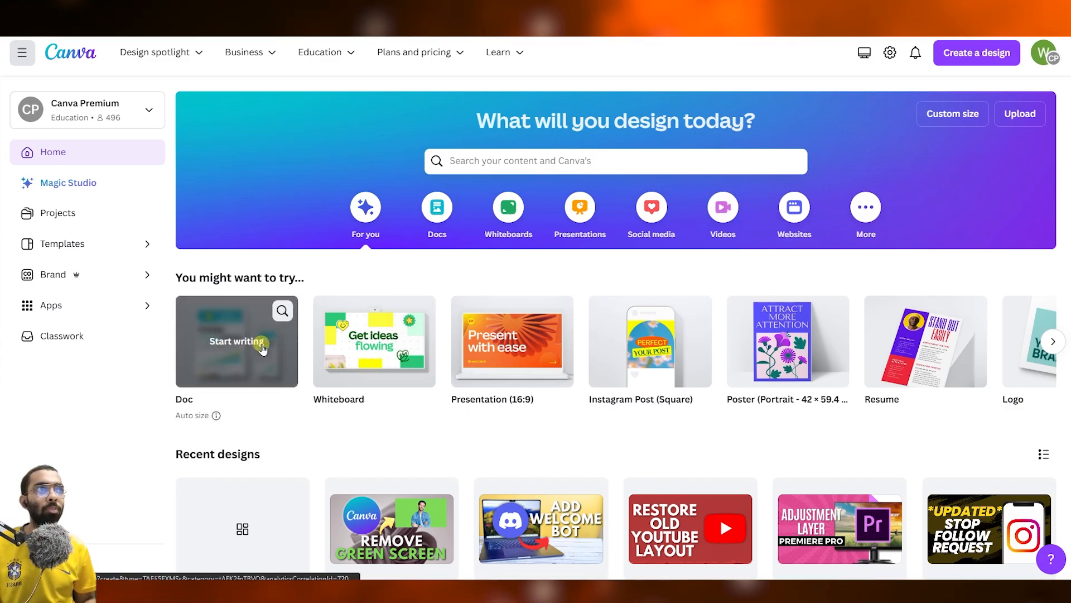
- Create a blank YouTube Video design from the video design types
{"action": "left_click", "coordinate": [720, 210]}
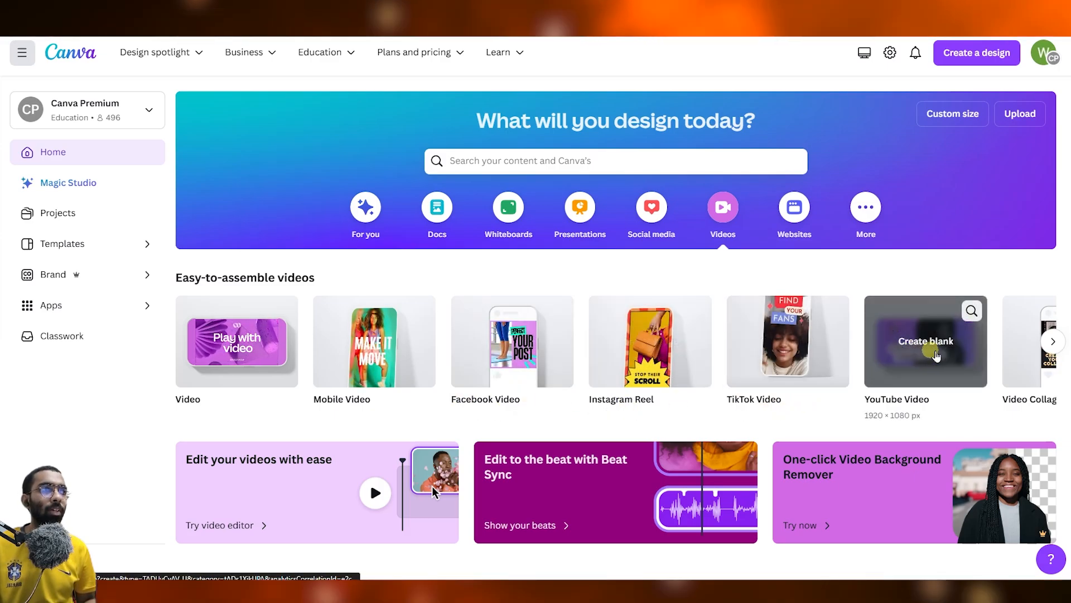
{"action": "left_click", "coordinate": [1053, 342]}
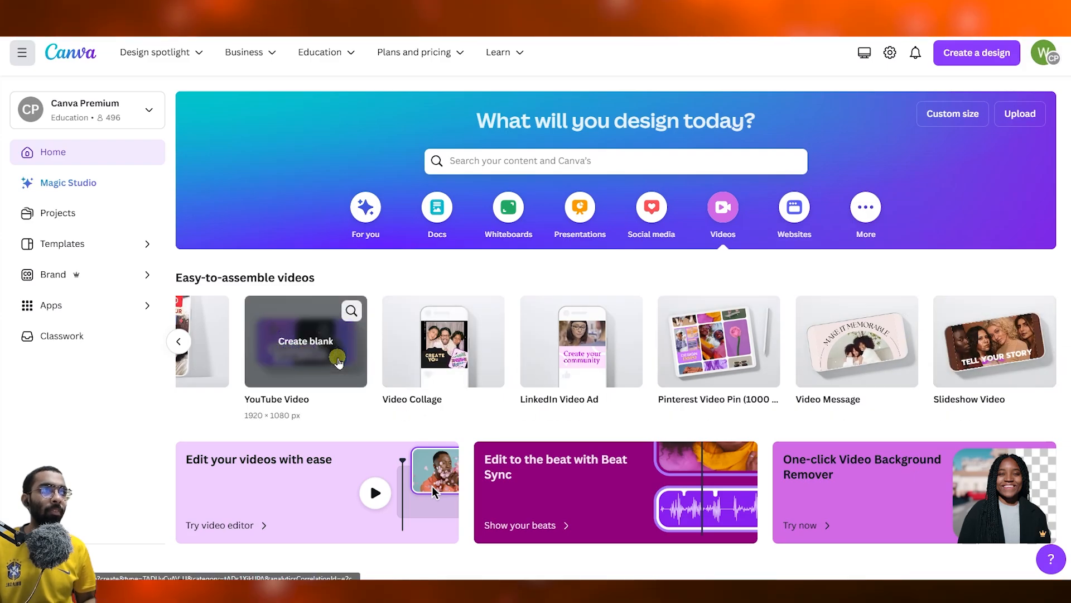
{"action": "left_click", "coordinate": [178, 341]}
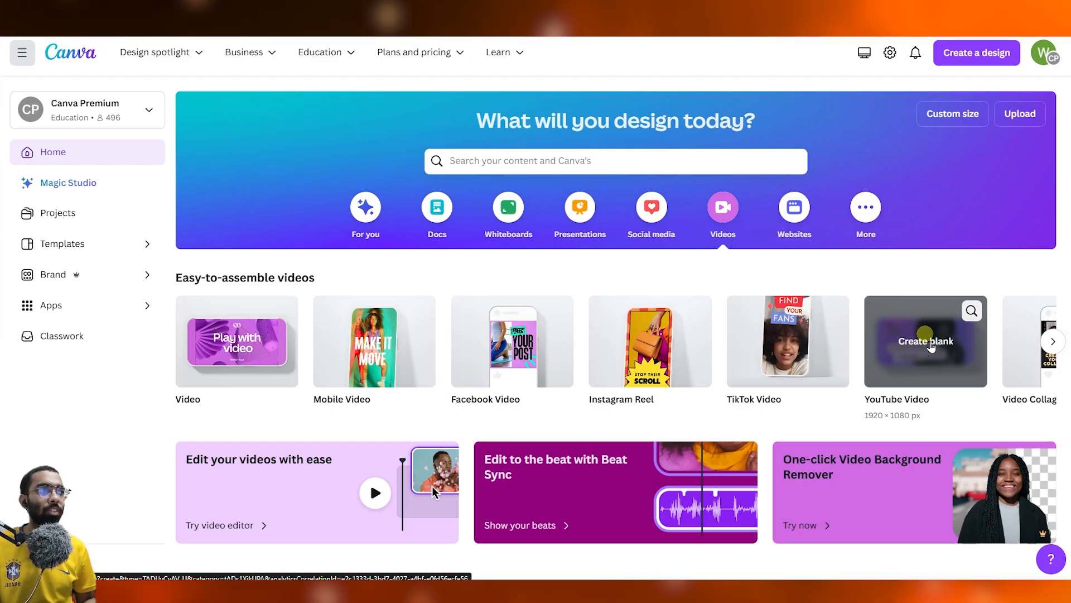
{"action": "left_click", "coordinate": [917, 352]}
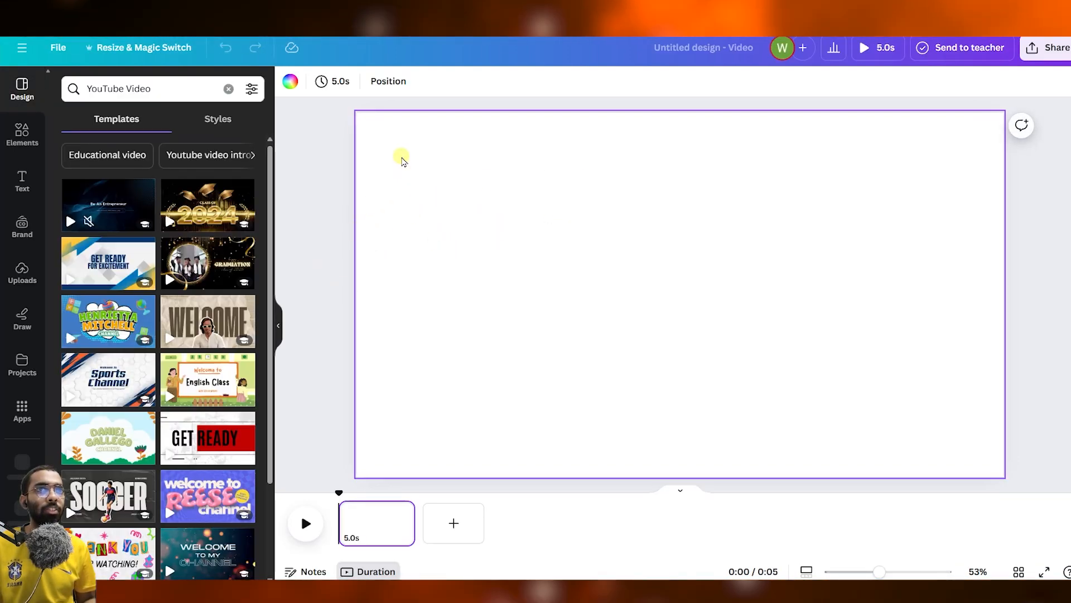
{"action": "left_click", "coordinate": [295, 211]}
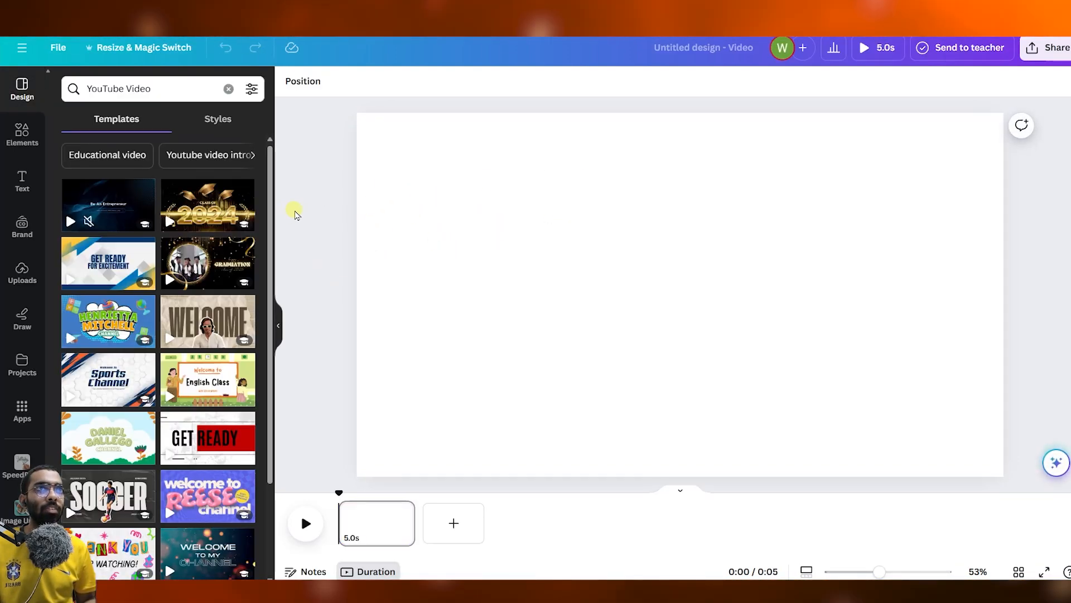
{"action": "left_click", "coordinate": [357, 204]}
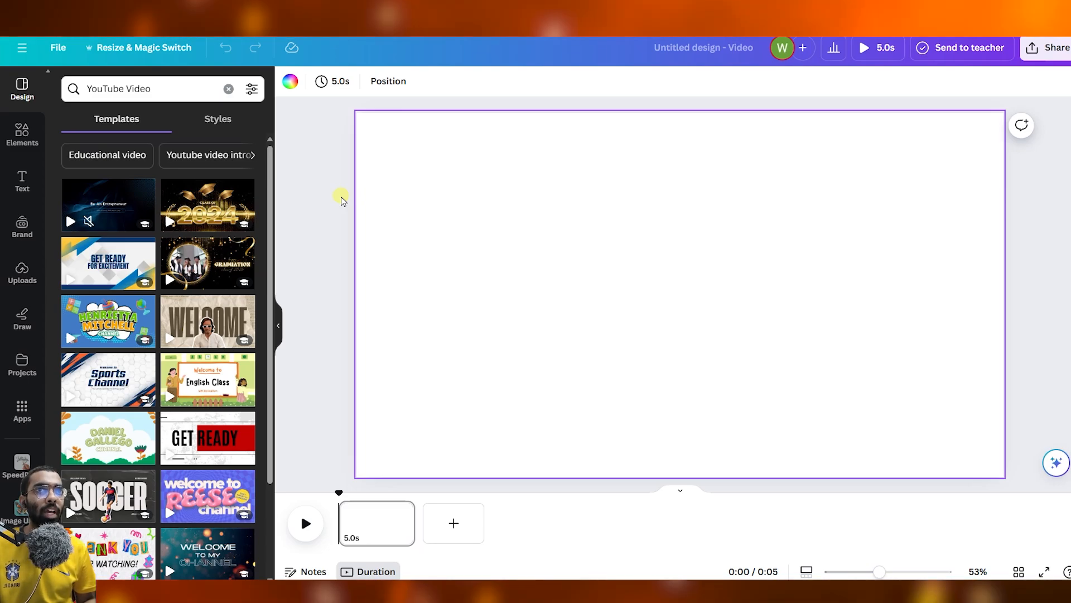
{"action": "left_click", "coordinate": [313, 246]}
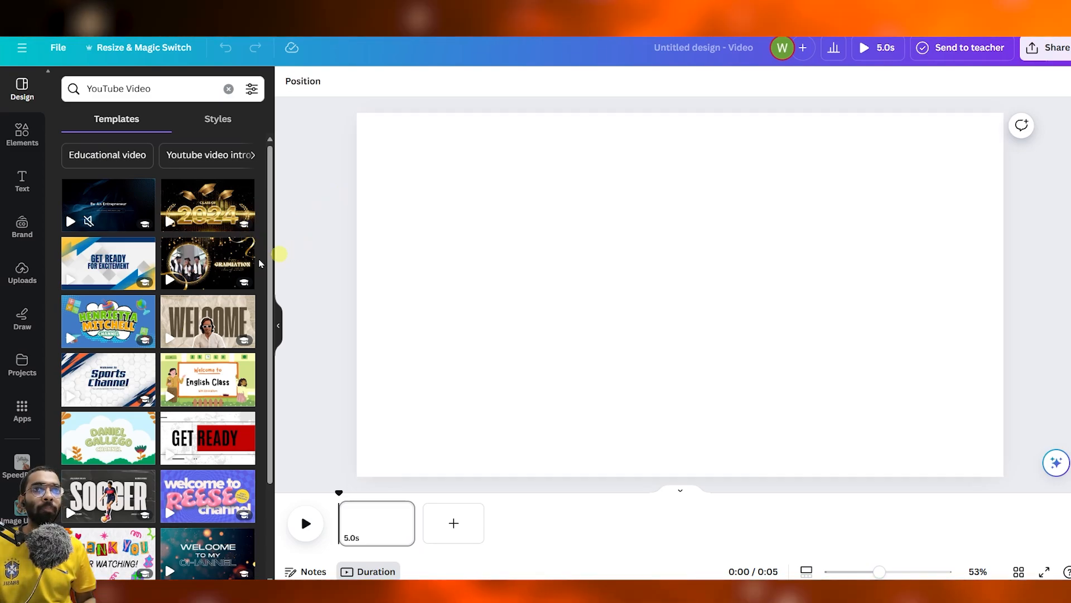
- Upload the video file 4962731-uhd_3840_2160_25fps from the Downloads folder to the uploaded videos
{"action": "left_click", "coordinate": [21, 272]}
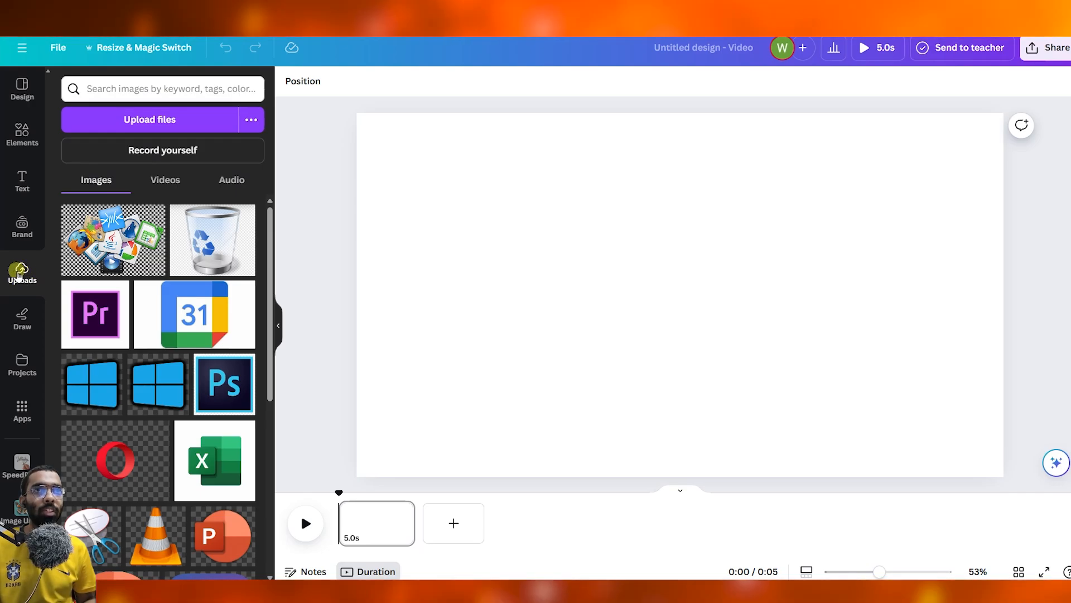
{"action": "left_click", "coordinate": [171, 188]}
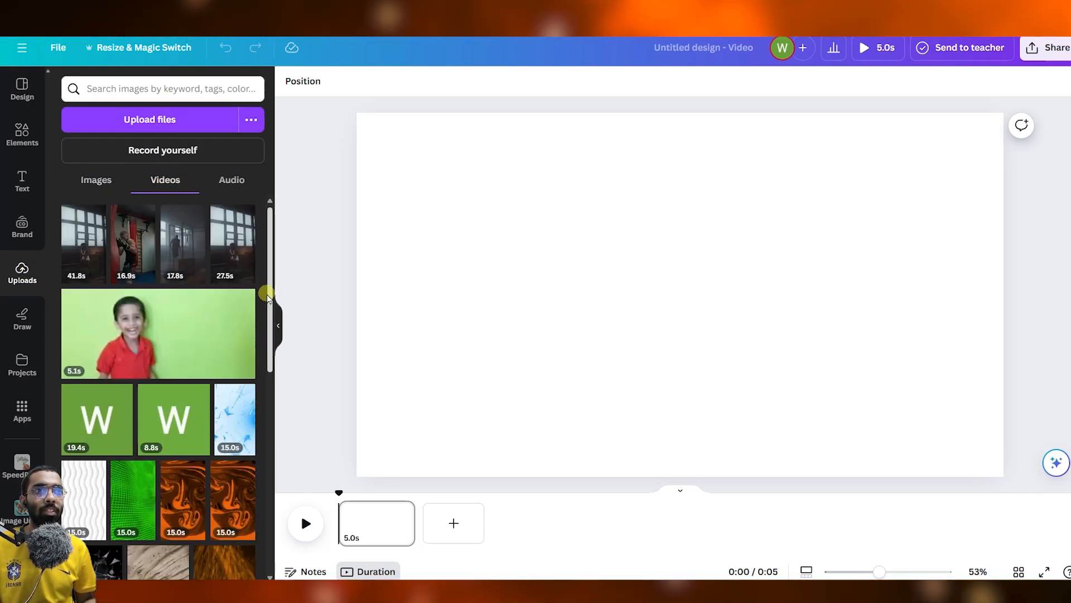
{"action": "left_click_drag", "start_coordinate": [267, 296], "coordinate": [262, 237]}
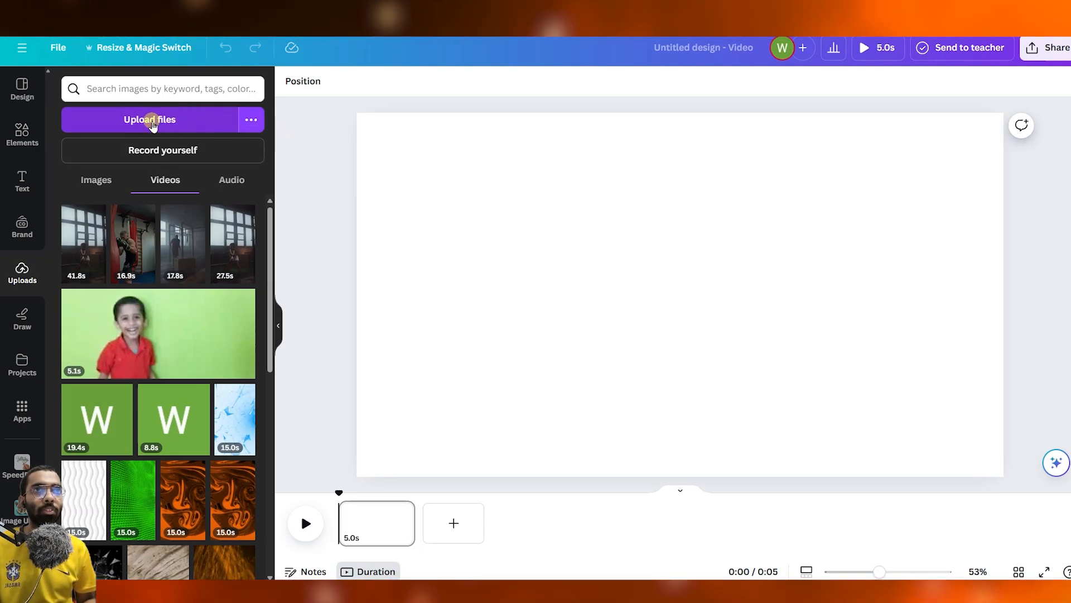
{"action": "left_click", "coordinate": [191, 122]}
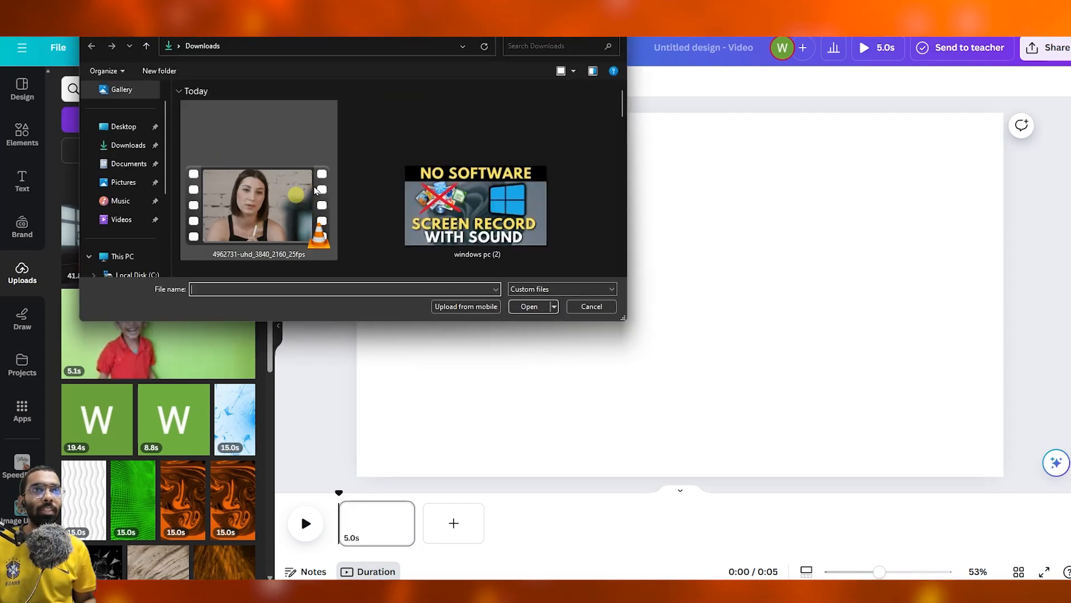
{"action": "left_click", "coordinate": [314, 192]}
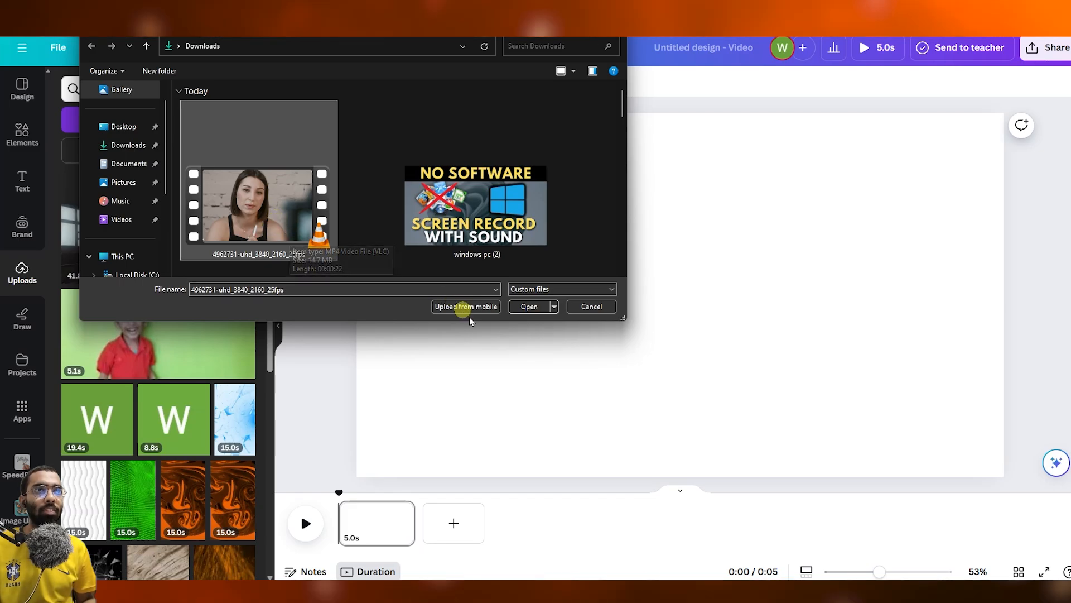
{"action": "left_click", "coordinate": [526, 307]}
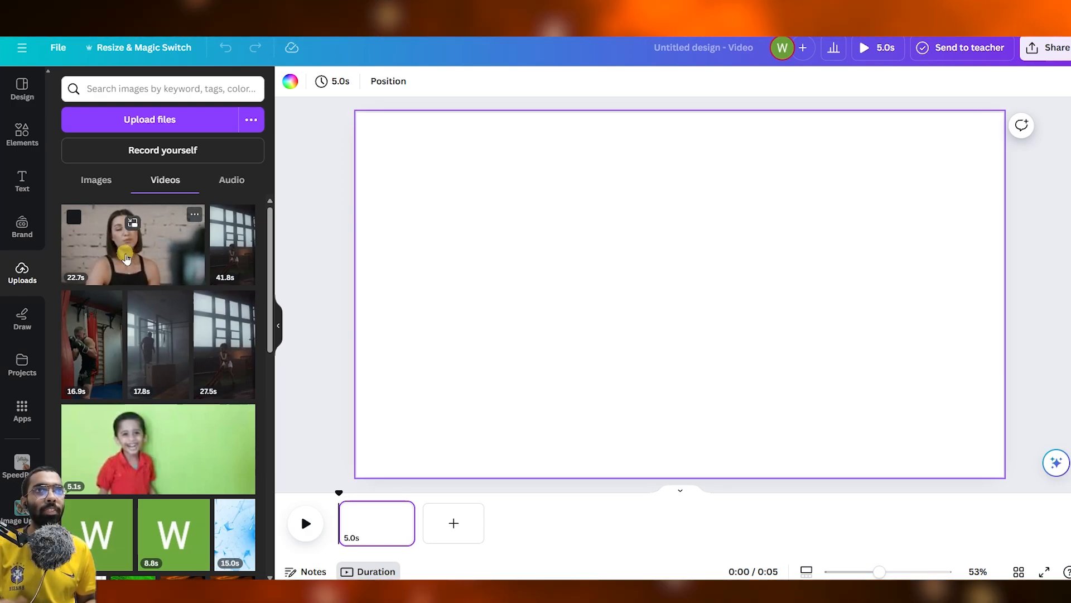
- Place the uploaded video of the woman on the page and set it as the page background
{"action": "left_click_drag", "start_coordinate": [126, 257], "coordinate": [462, 222]}
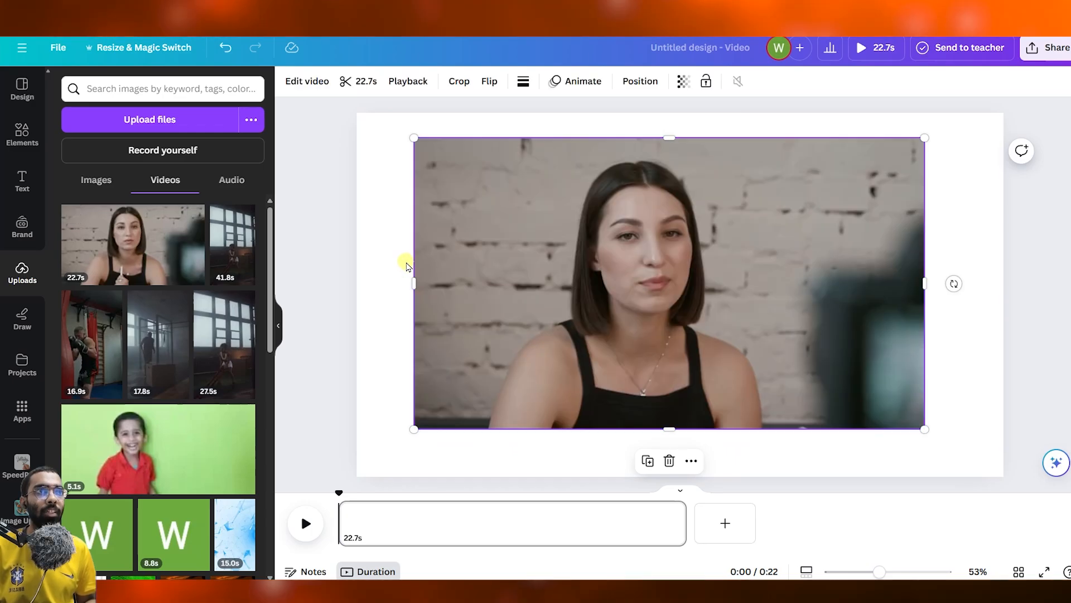
{"action": "left_click", "coordinate": [669, 283]}
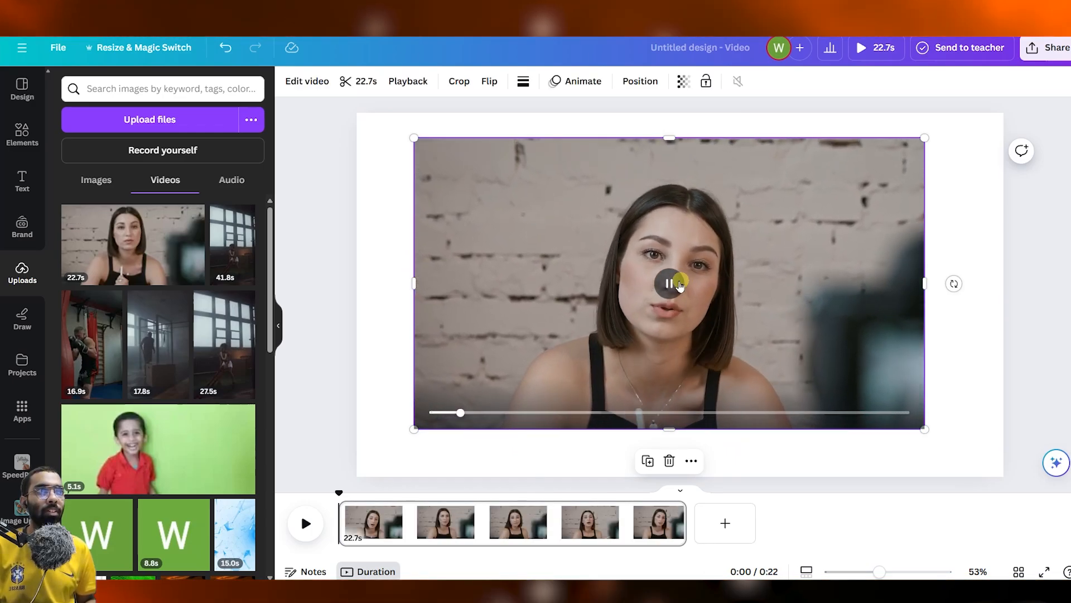
{"action": "left_click", "coordinate": [679, 286]}
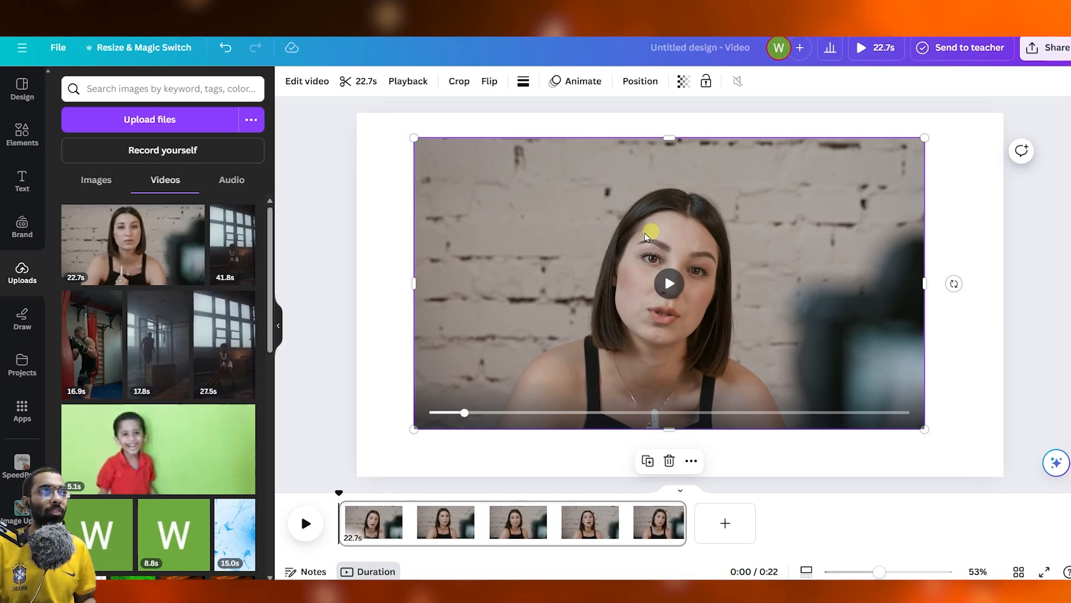
{"action": "right_click", "coordinate": [500, 210]}
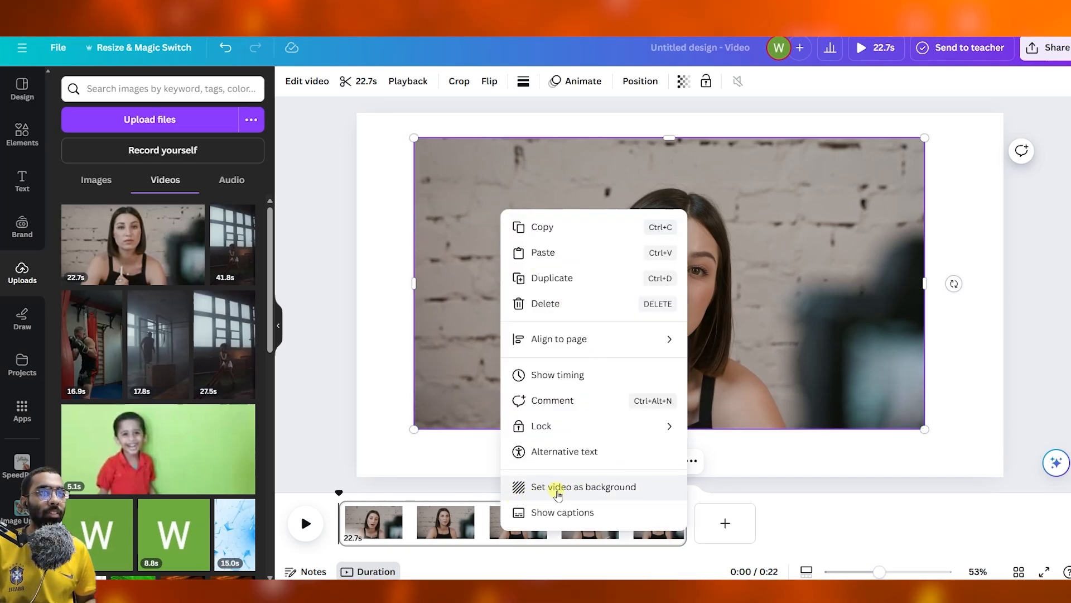
{"action": "left_click", "coordinate": [608, 487]}
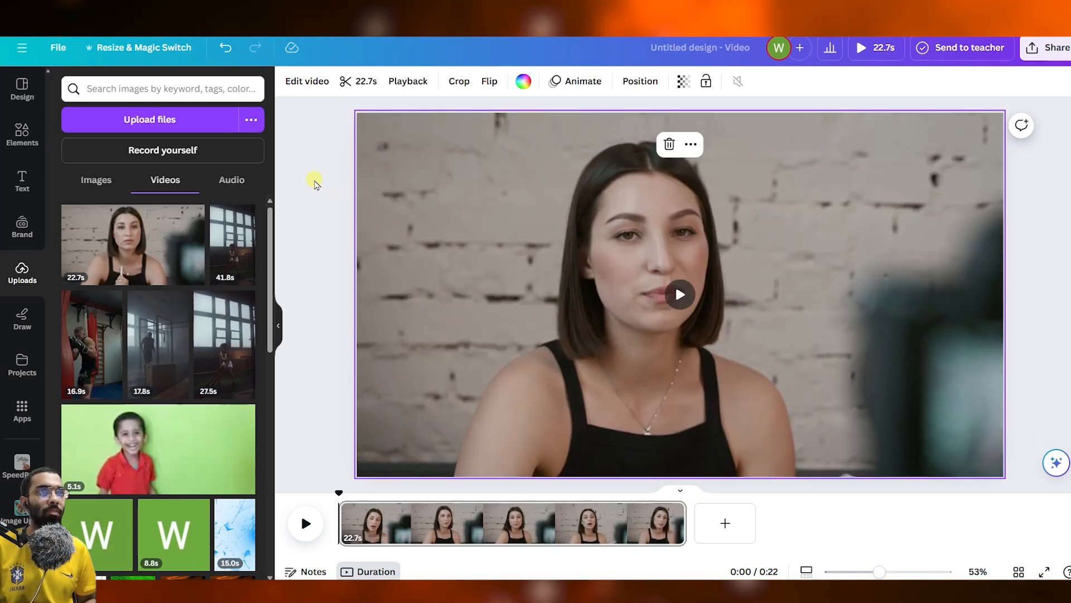
{"action": "left_click", "coordinate": [1021, 273]}
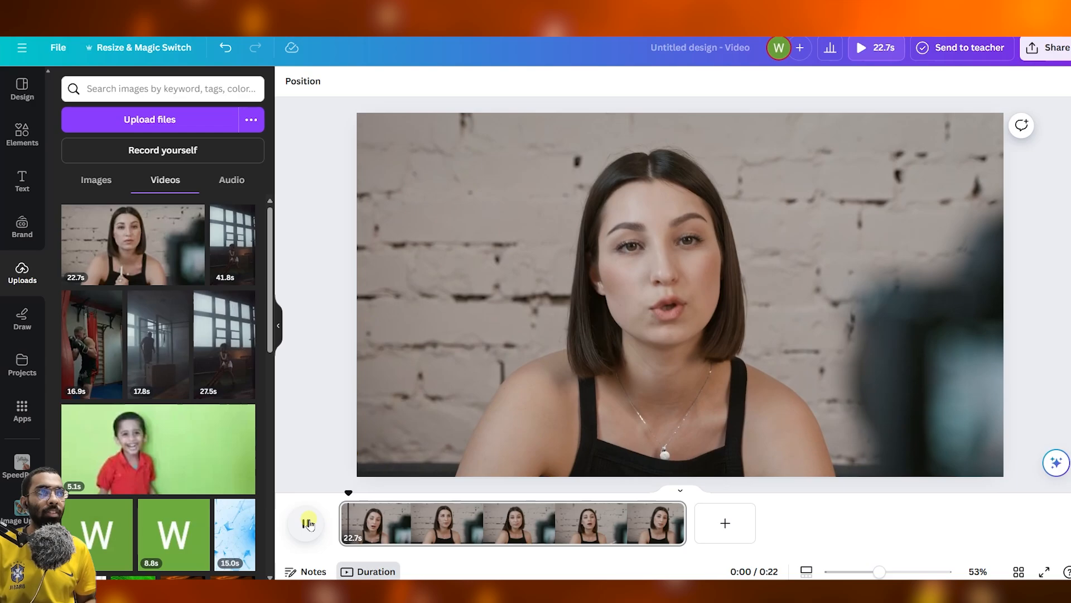
- Play the background video for a moment to preview it, and pause it
{"action": "left_click", "coordinate": [673, 443]}
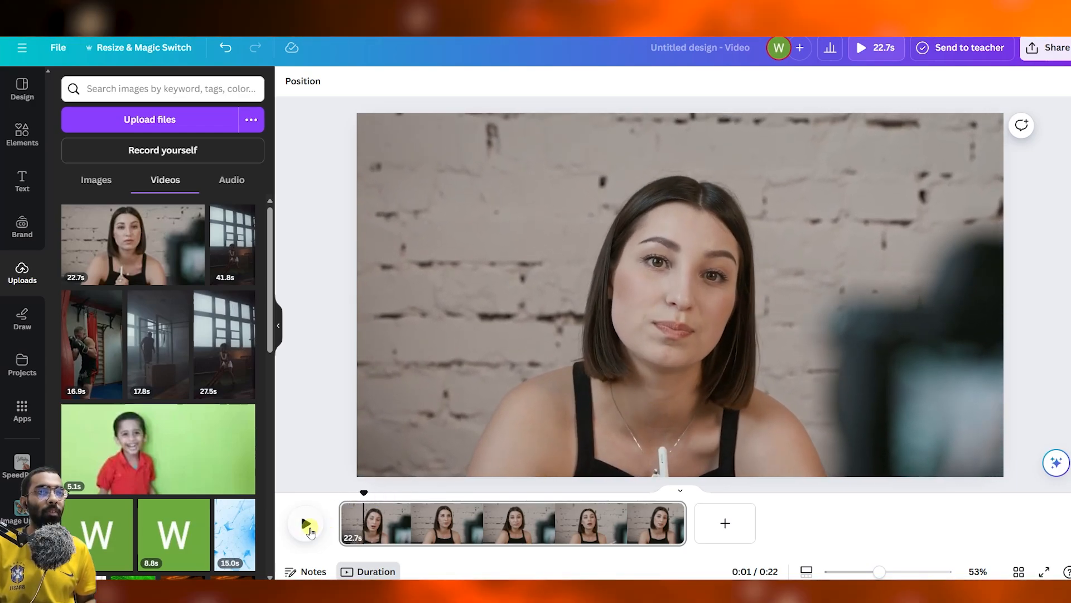
{"action": "left_click", "coordinate": [306, 523]}
{"action": "left_click", "coordinate": [349, 441]}
{"action": "left_click", "coordinate": [499, 338]}
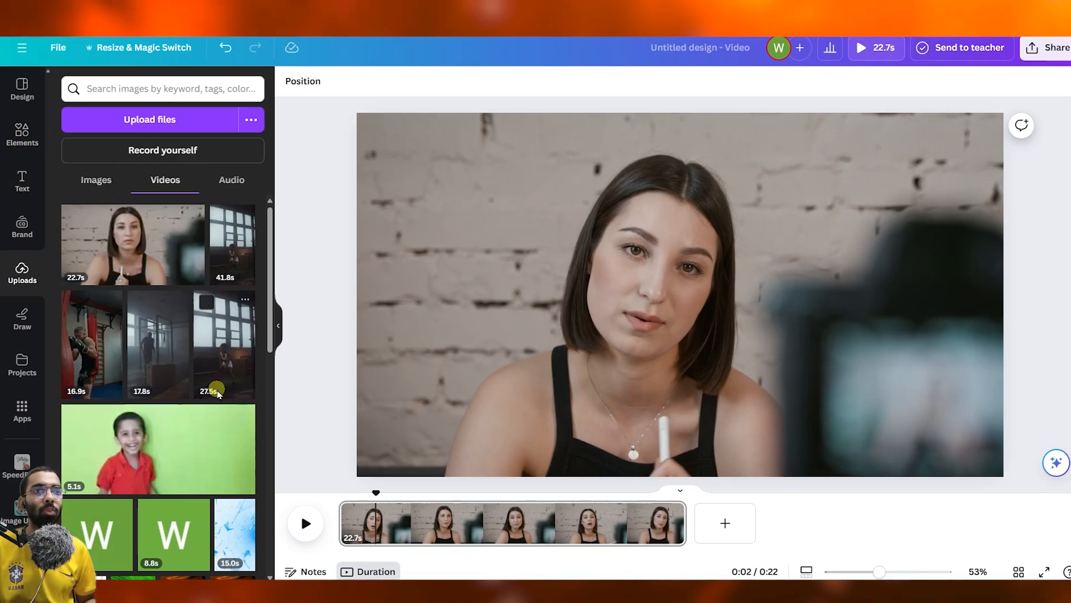
- Search the elements library for "investment" and show all matching videos
{"action": "scroll", "coordinate": [211, 394], "scroll_direction": "down", "scroll_amount": 4}
{"action": "scroll", "coordinate": [176, 381], "scroll_direction": "up", "scroll_amount": 4}
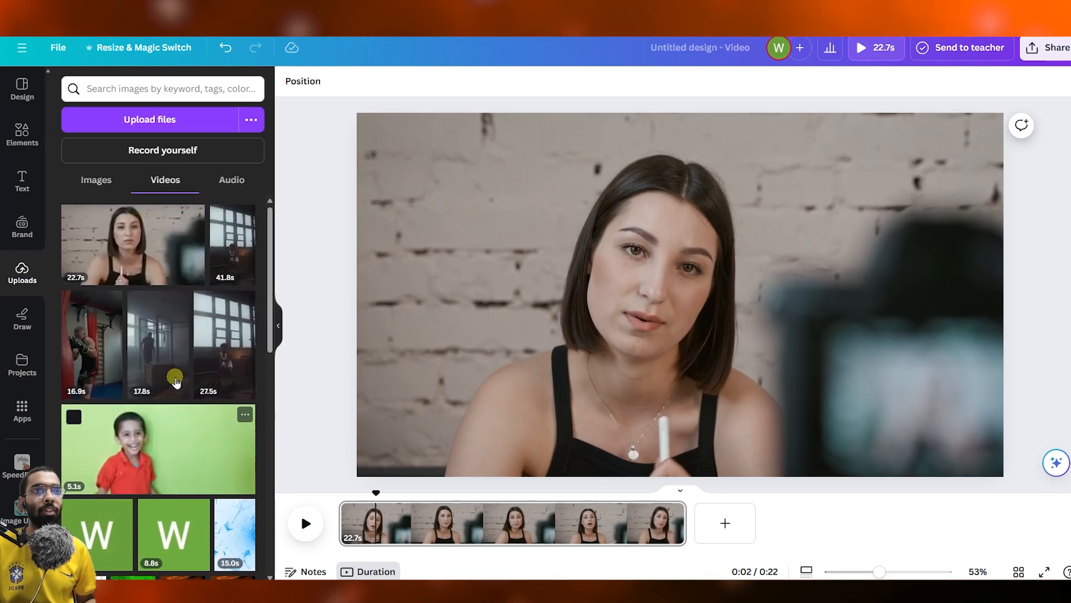
{"action": "left_click", "coordinate": [28, 147]}
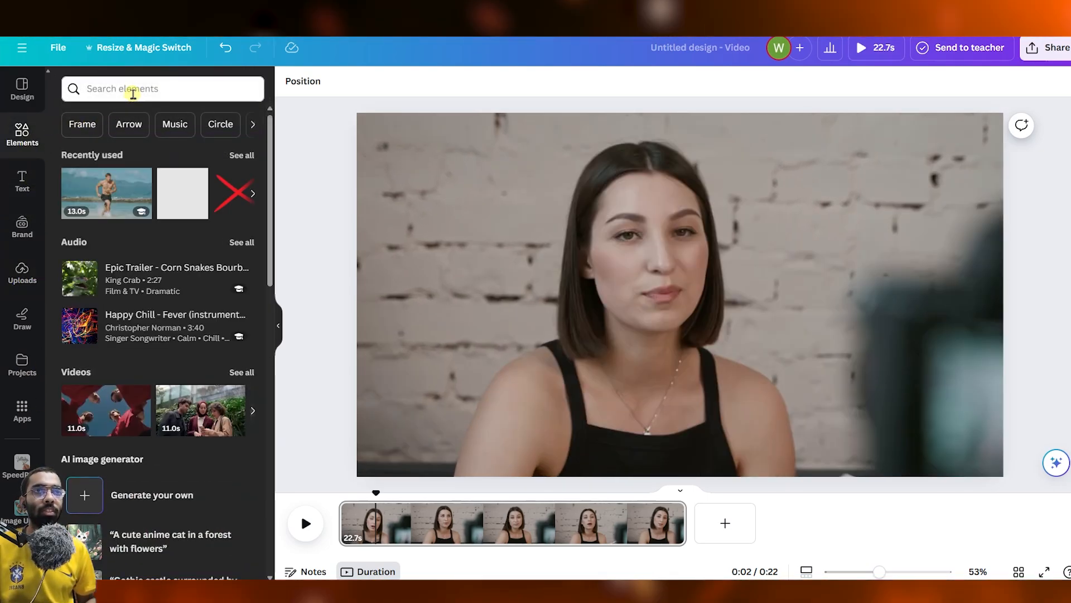
{"action": "left_click", "coordinate": [132, 93]}
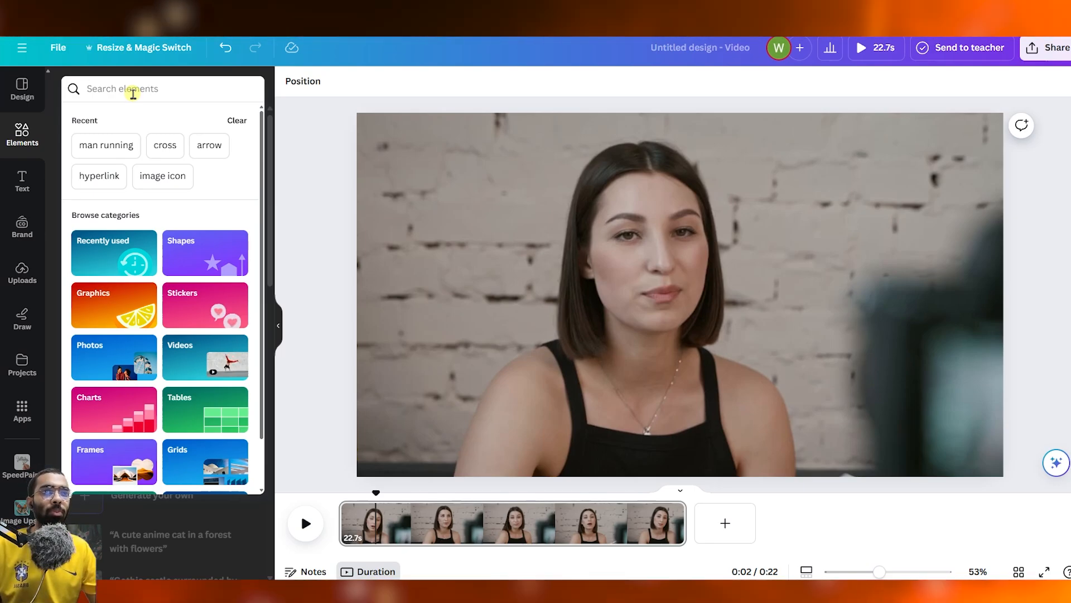
{"action": "left_click", "coordinate": [20, 131]}
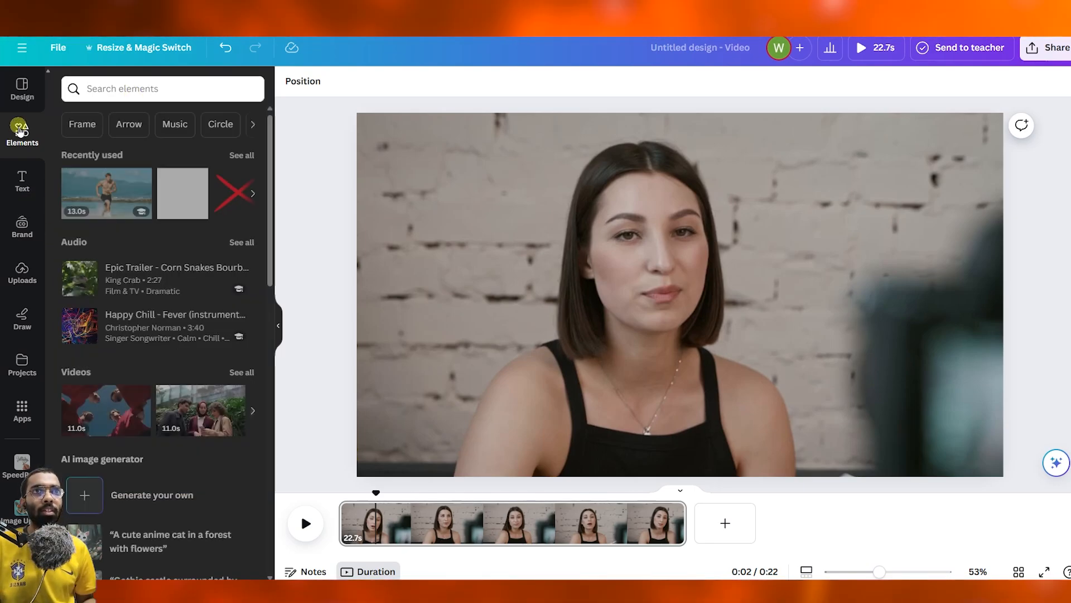
{"action": "left_click", "coordinate": [126, 90]}
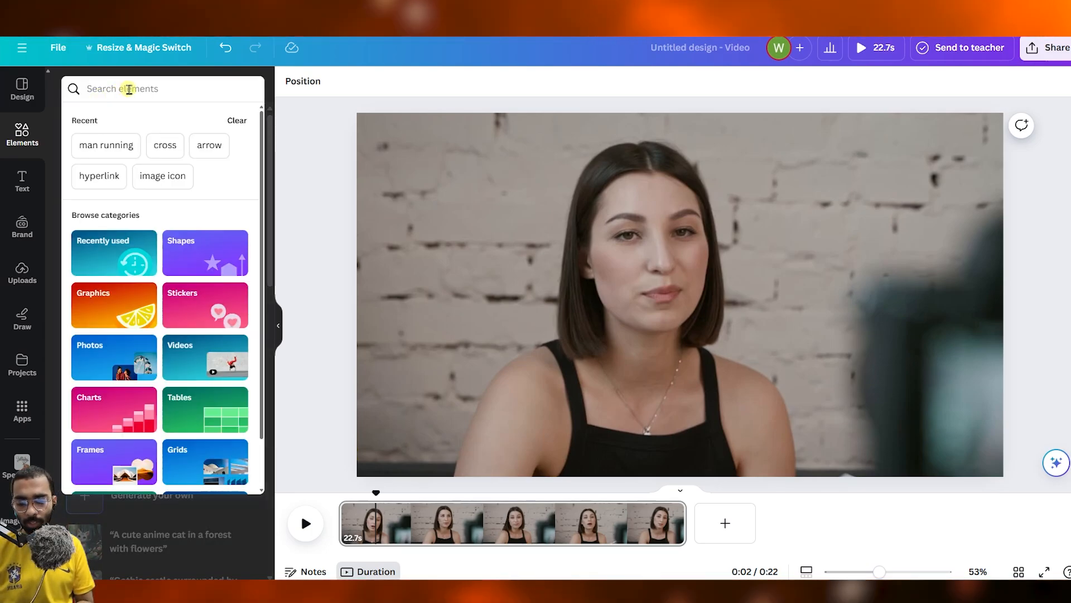
{"action": "type", "text": "investment"}
{"action": "key", "text": "Return"}
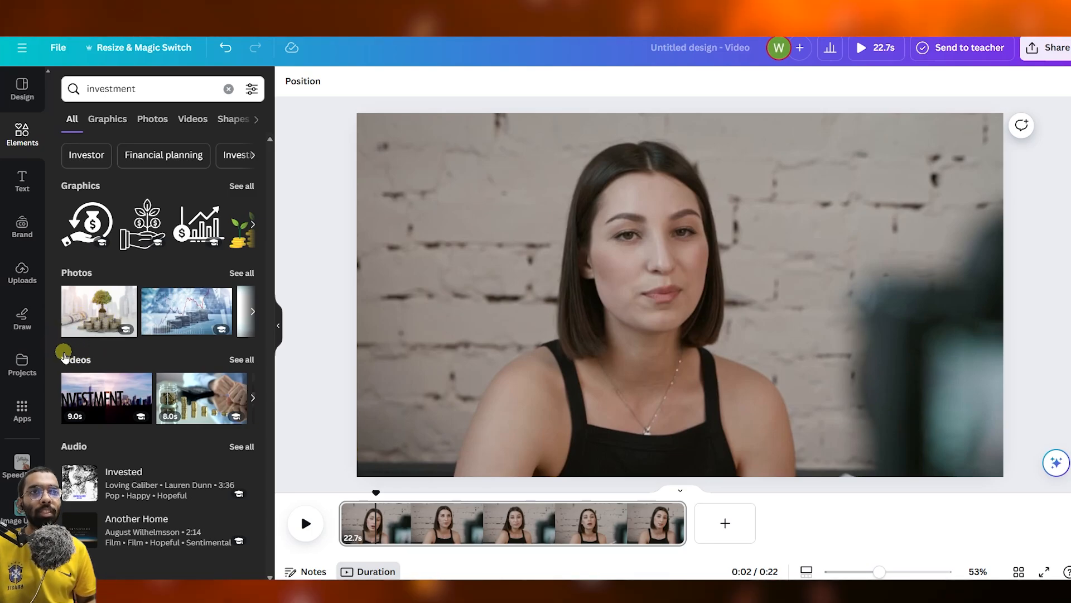
{"action": "left_click", "coordinate": [248, 360]}
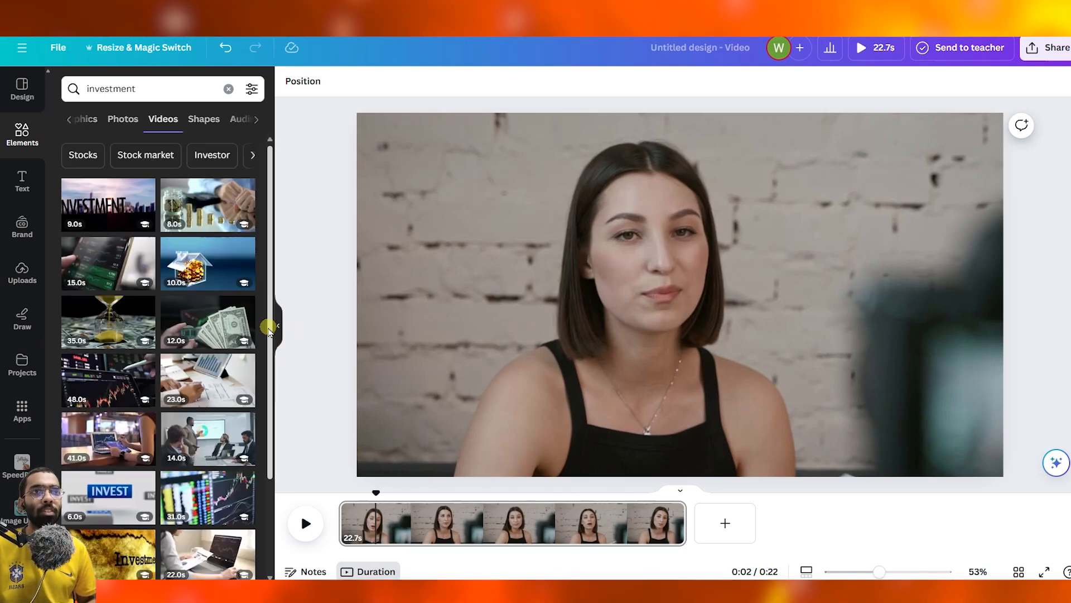
- Try the 12-second stock clip of dollar bills over the background video, and delete it from the page
{"action": "left_click_drag", "start_coordinate": [272, 330], "coordinate": [267, 280]}
{"action": "left_click_drag", "start_coordinate": [217, 308], "coordinate": [574, 240]}
{"action": "left_click", "coordinate": [537, 243]}
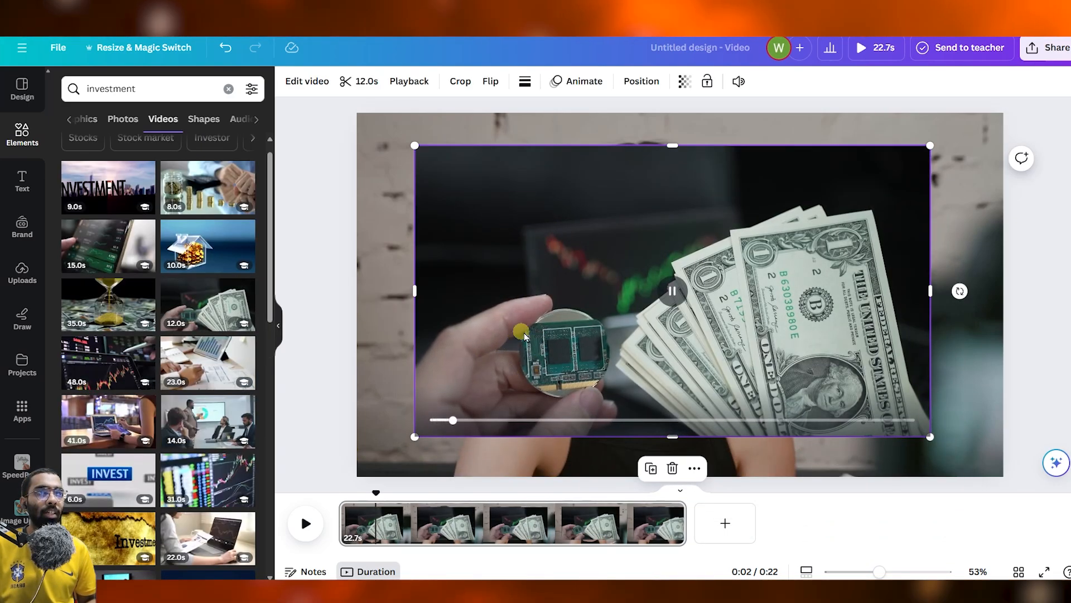
{"action": "mouse_move", "coordinate": [526, 275]}
{"action": "left_mouse_down"}
{"action": "mouse_move", "coordinate": [657, 311]}
{"action": "mouse_move", "coordinate": [516, 258]}
{"action": "left_mouse_up"}
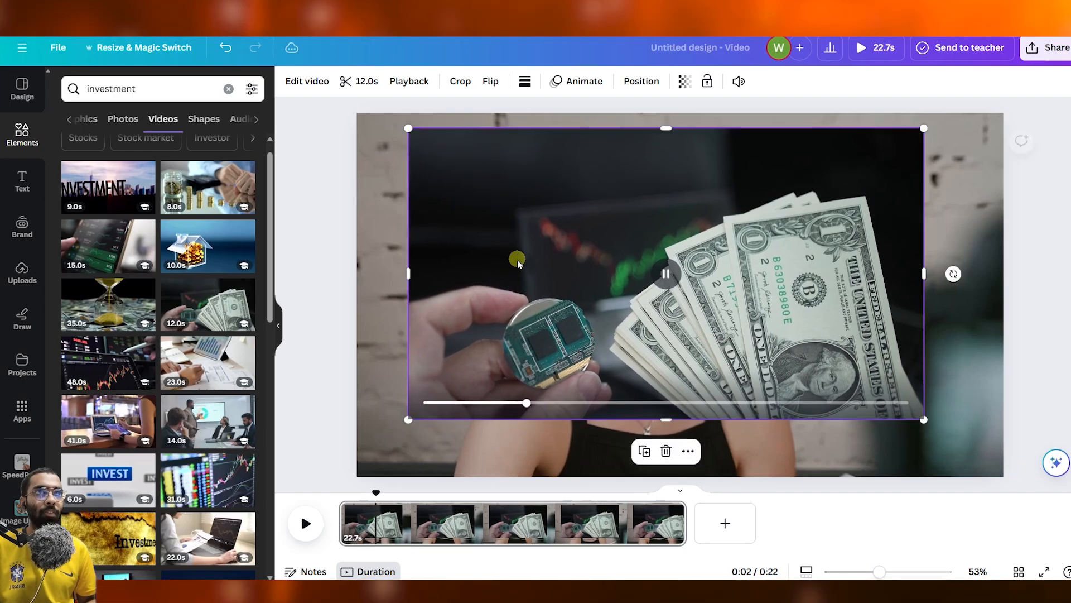
{"action": "key", "text": "Delete"}
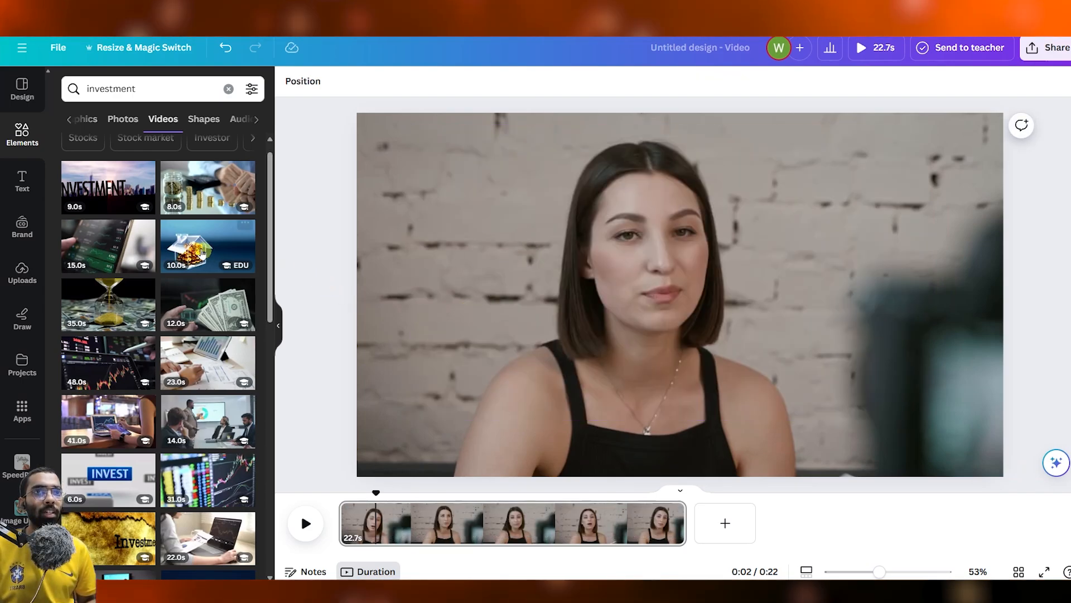
- Browse the full collection of grid layouts and place the single-cell grid over the whole page
{"action": "left_click", "coordinate": [19, 137]}
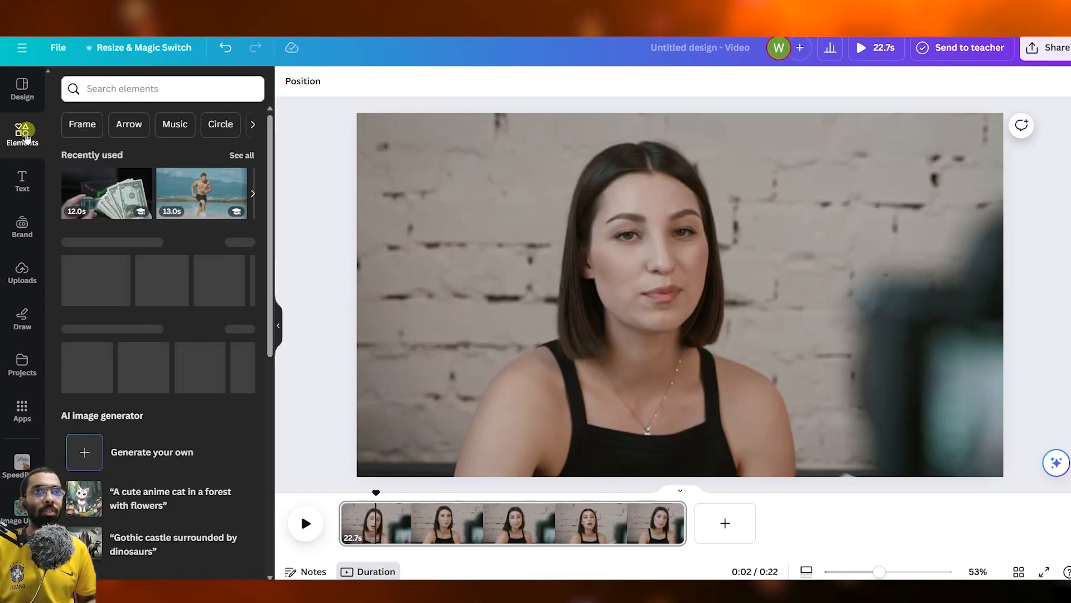
{"action": "left_click_drag", "start_coordinate": [268, 186], "coordinate": [267, 474]}
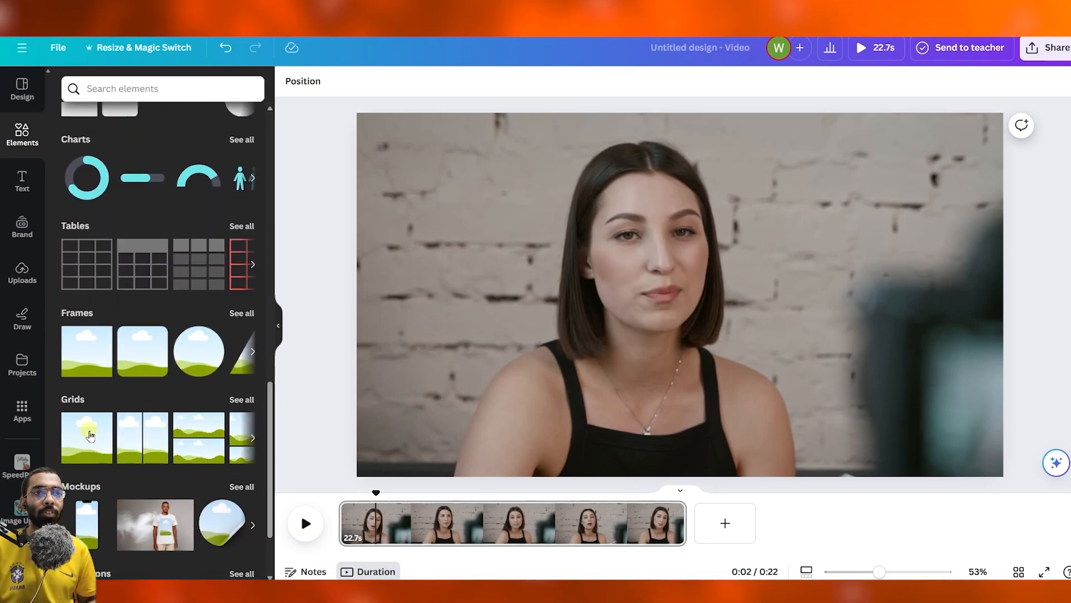
{"action": "scroll", "coordinate": [81, 437], "scroll_direction": "down", "scroll_amount": 1}
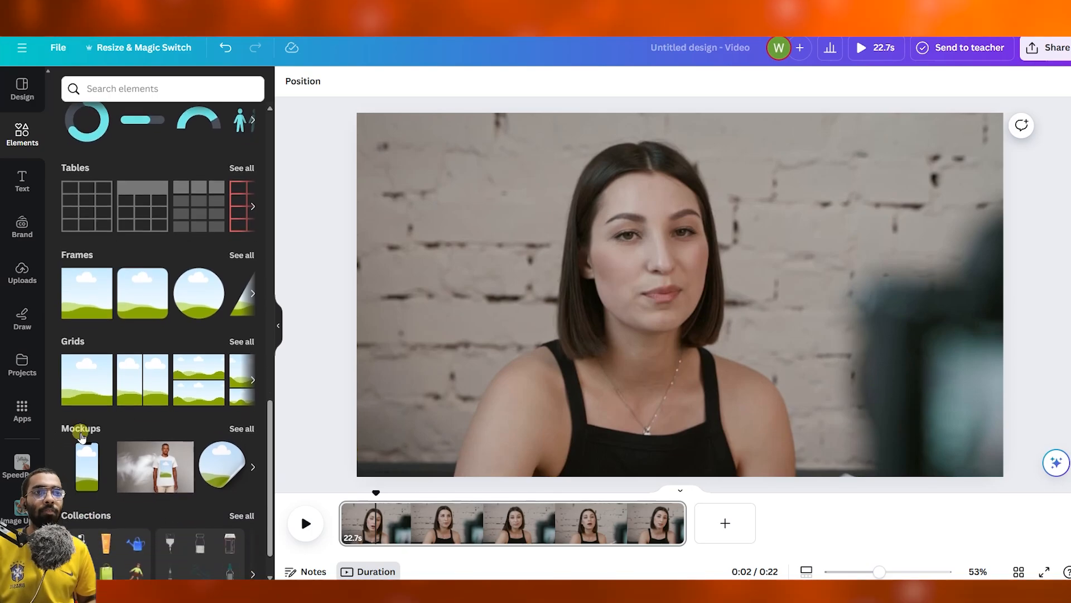
{"action": "left_click", "coordinate": [242, 341]}
{"action": "left_click_drag", "start_coordinate": [270, 254], "coordinate": [280, 279]}
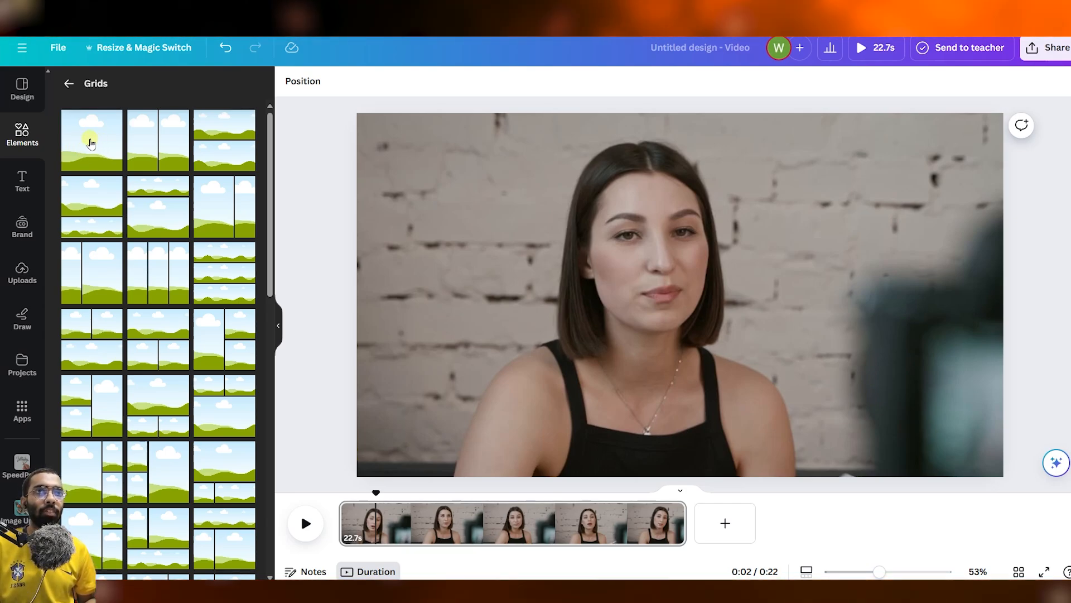
{"action": "left_click_drag", "start_coordinate": [93, 131], "coordinate": [97, 135]}
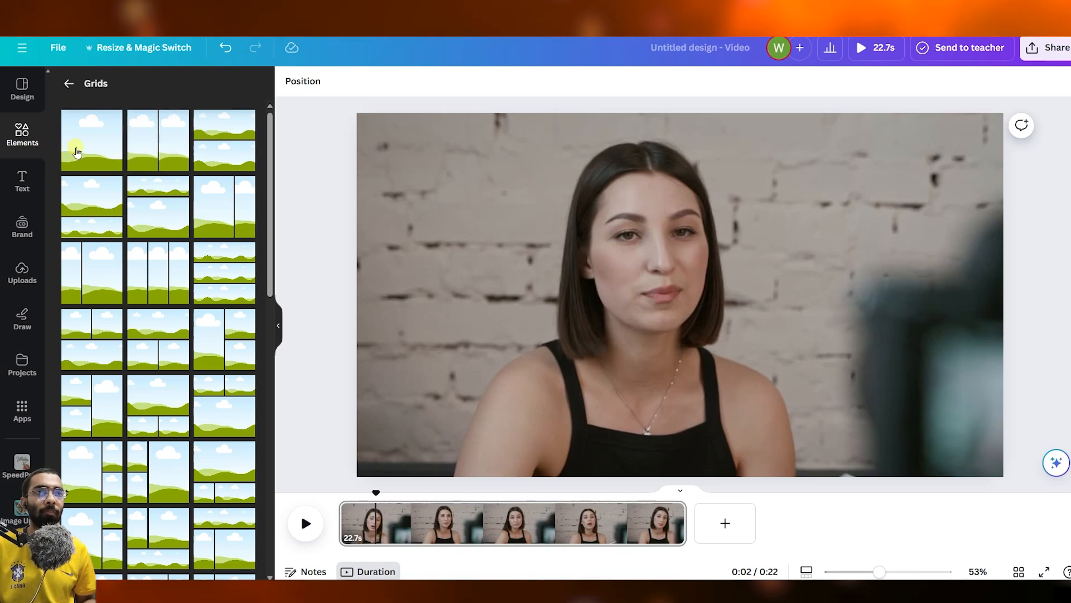
{"action": "scroll", "coordinate": [204, 486], "scroll_direction": "down", "scroll_amount": 3}
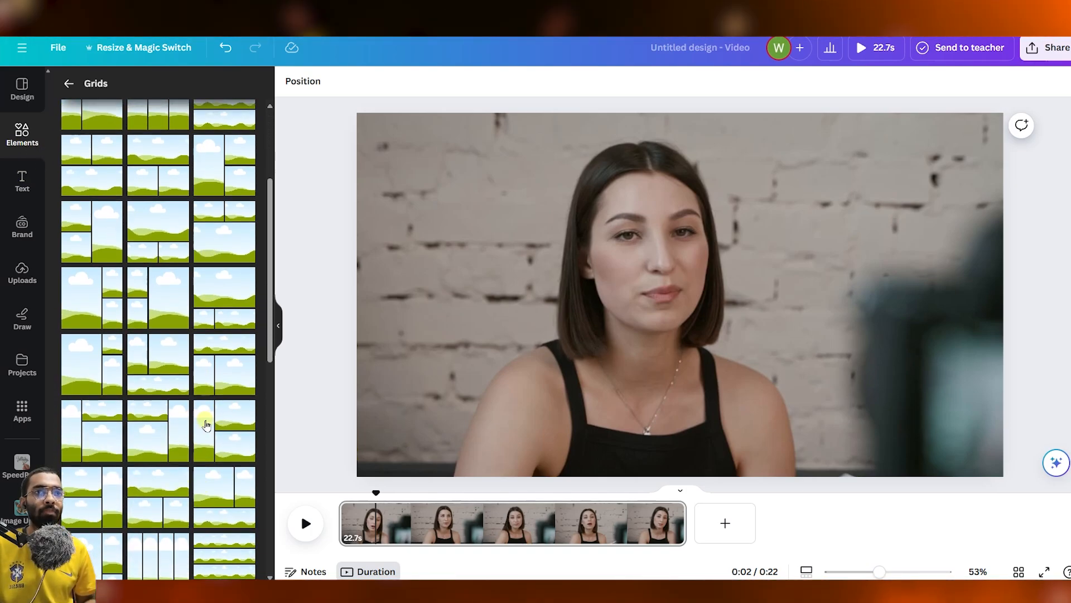
{"action": "scroll", "coordinate": [206, 426], "scroll_direction": "up", "scroll_amount": 3}
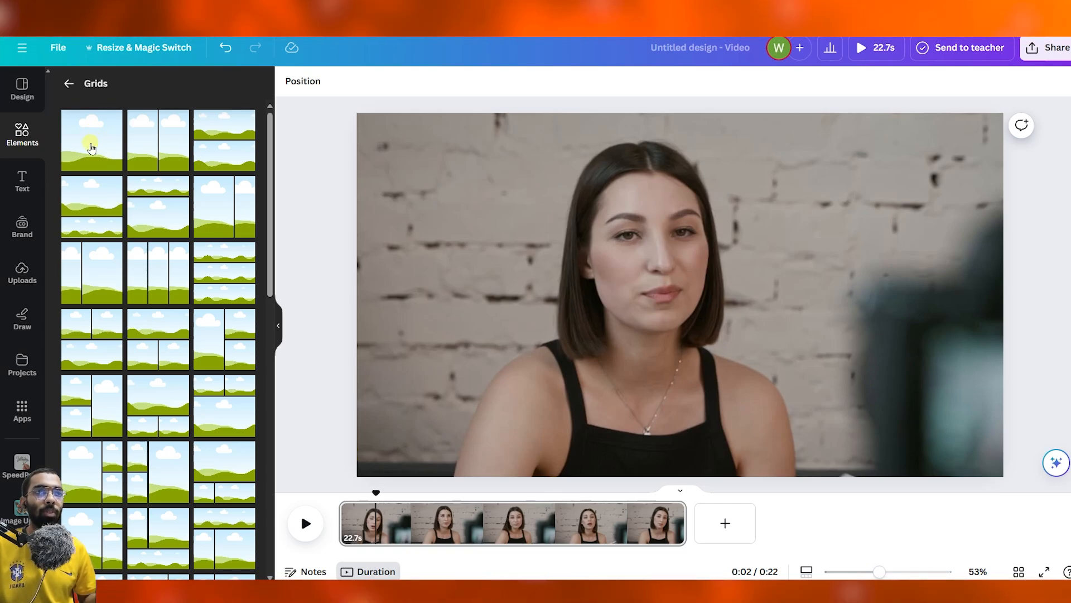
{"action": "left_click_drag", "start_coordinate": [90, 147], "coordinate": [551, 177]}
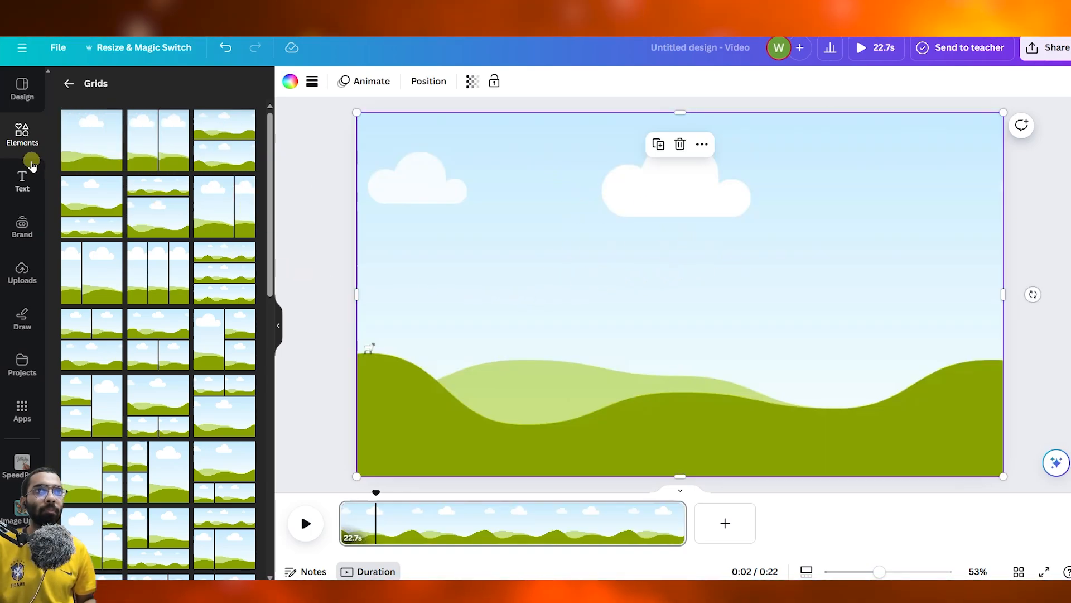
- Search the elements library for "investment" videos again and fill the grid with the 12-second dollar bills clip
{"action": "left_click", "coordinate": [21, 125]}
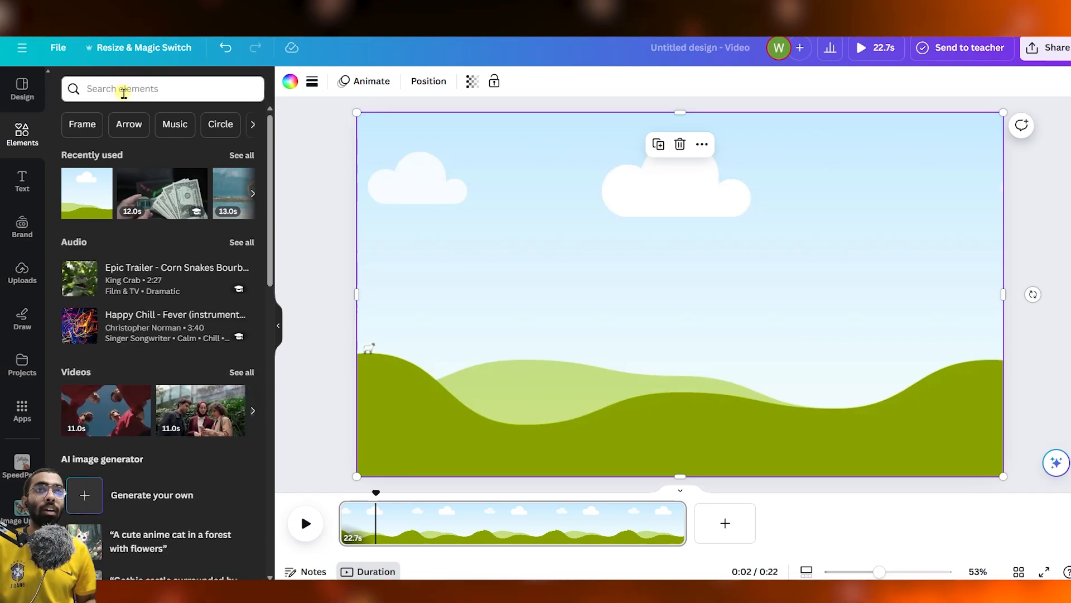
{"action": "left_click", "coordinate": [123, 93]}
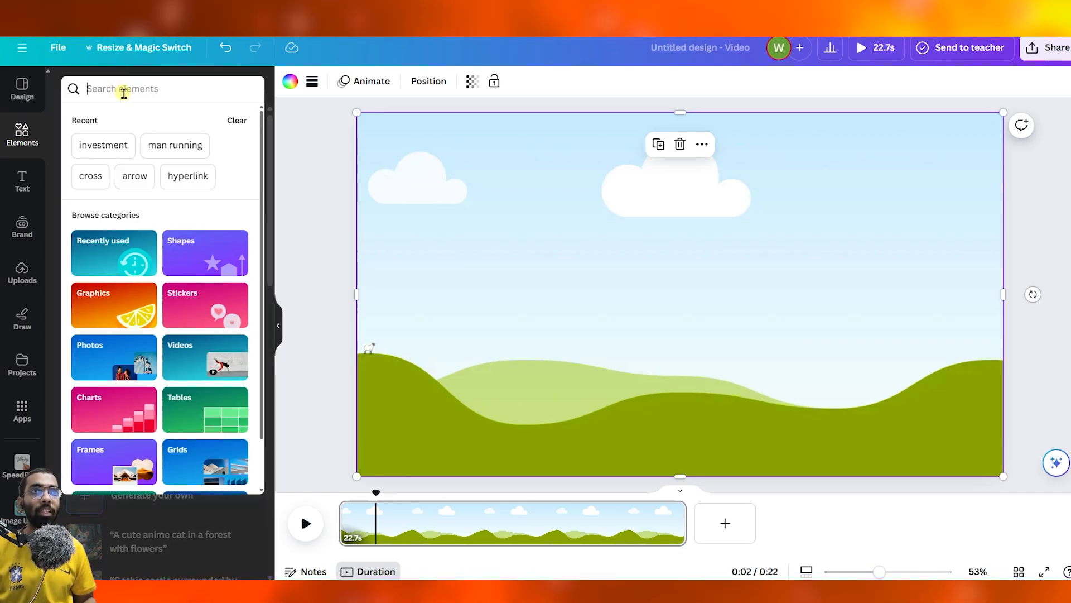
{"action": "left_click", "coordinate": [94, 146]}
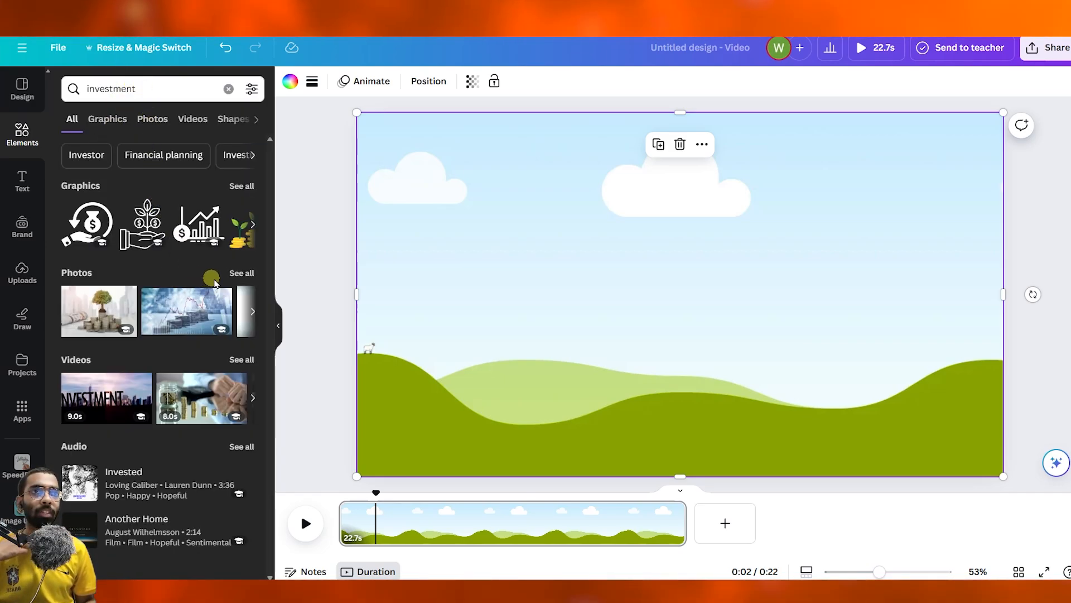
{"action": "left_click", "coordinate": [233, 357]}
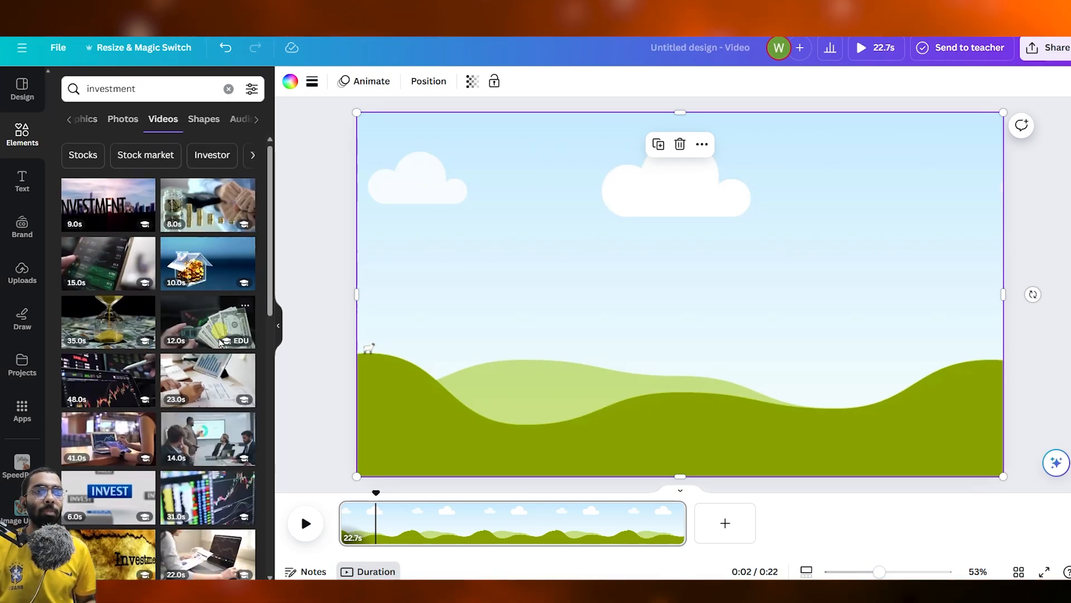
{"action": "scroll", "coordinate": [221, 341], "scroll_direction": "down", "scroll_amount": 2}
{"action": "left_click_drag", "start_coordinate": [202, 209], "coordinate": [507, 200]}
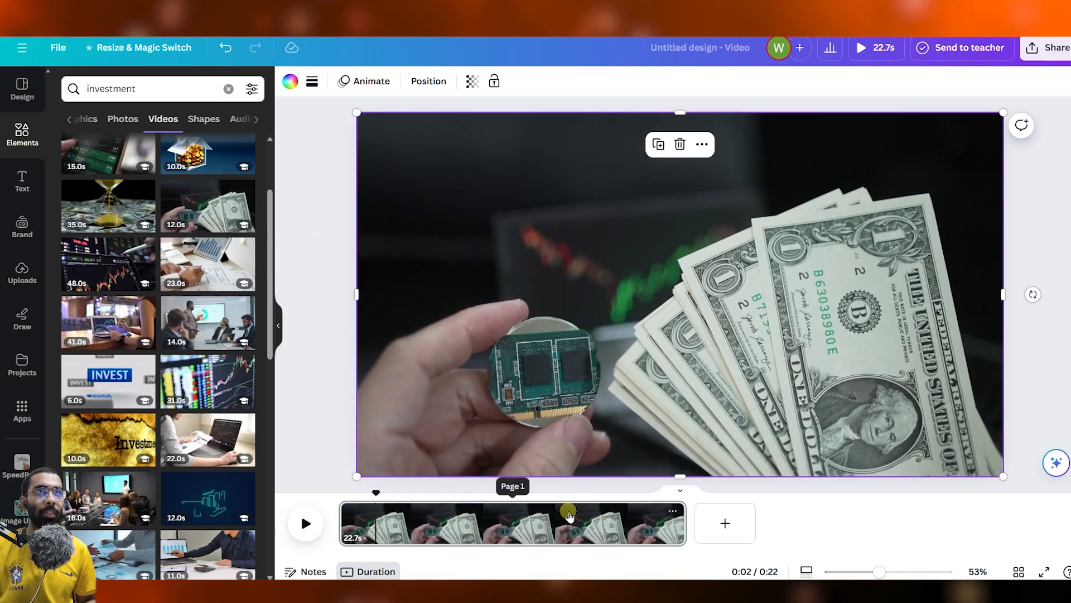
- Trim the dollar bills clip in the grid to a 1.0-second section from the early part of the footage
{"action": "left_click", "coordinate": [451, 378]}
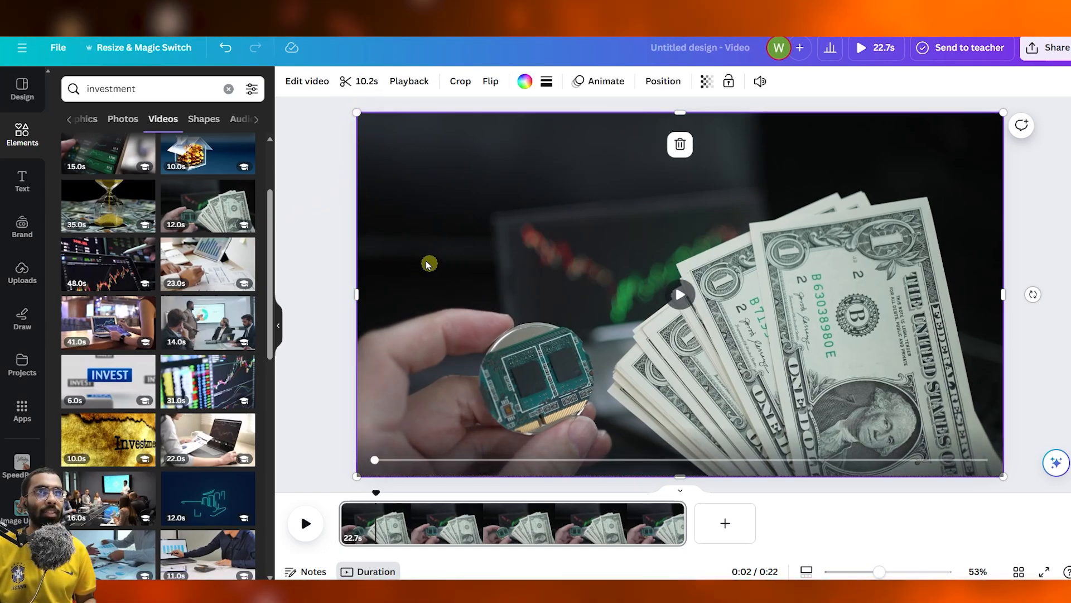
{"action": "left_click", "coordinate": [363, 82]}
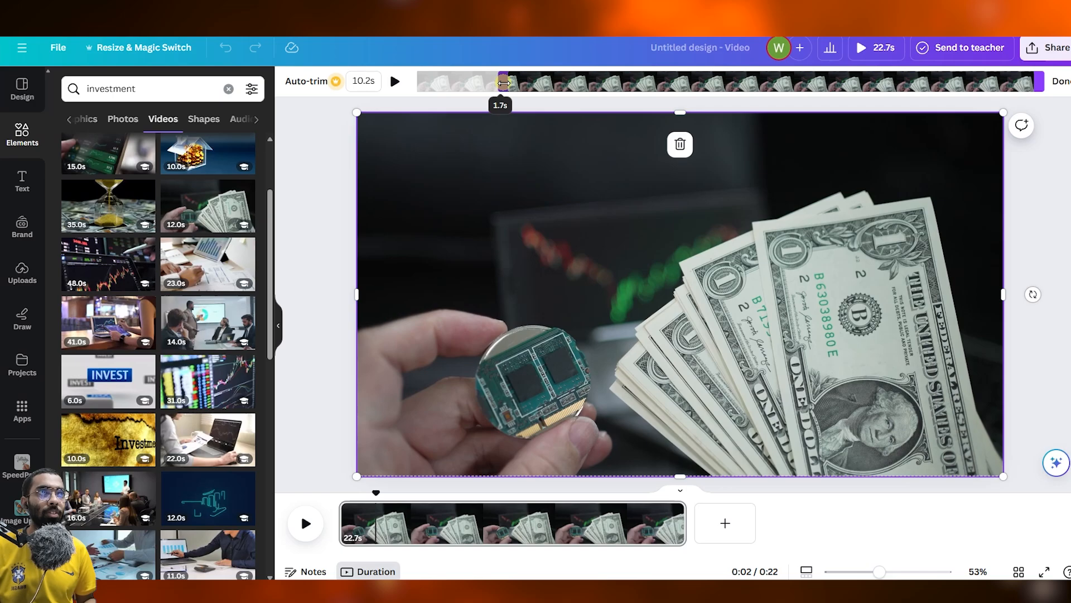
{"action": "left_click_drag", "start_coordinate": [503, 81], "coordinate": [500, 82]}
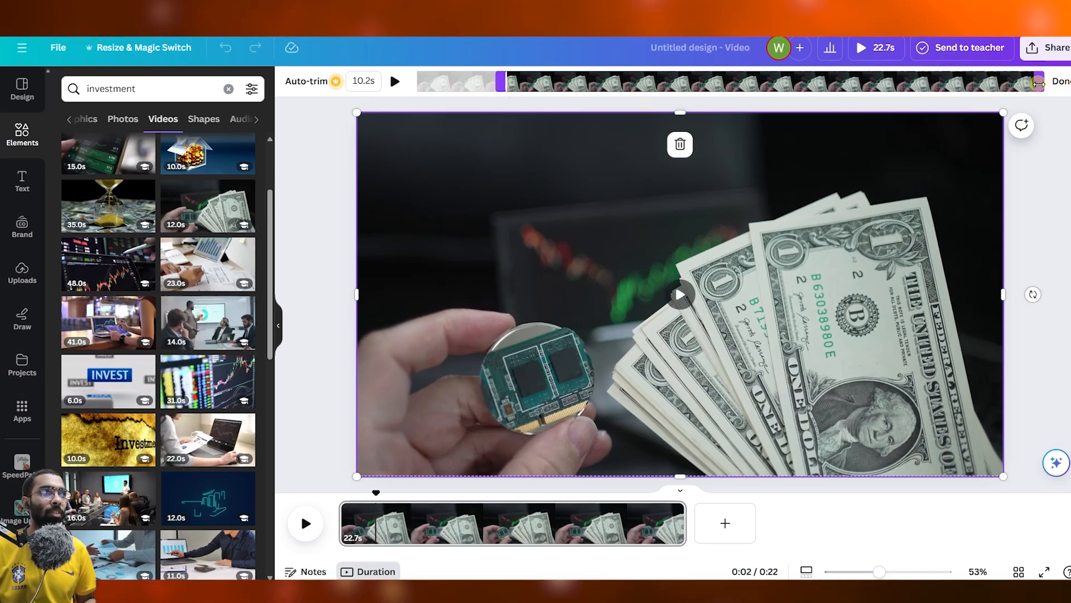
{"action": "left_click_drag", "start_coordinate": [1039, 82], "coordinate": [556, 75]}
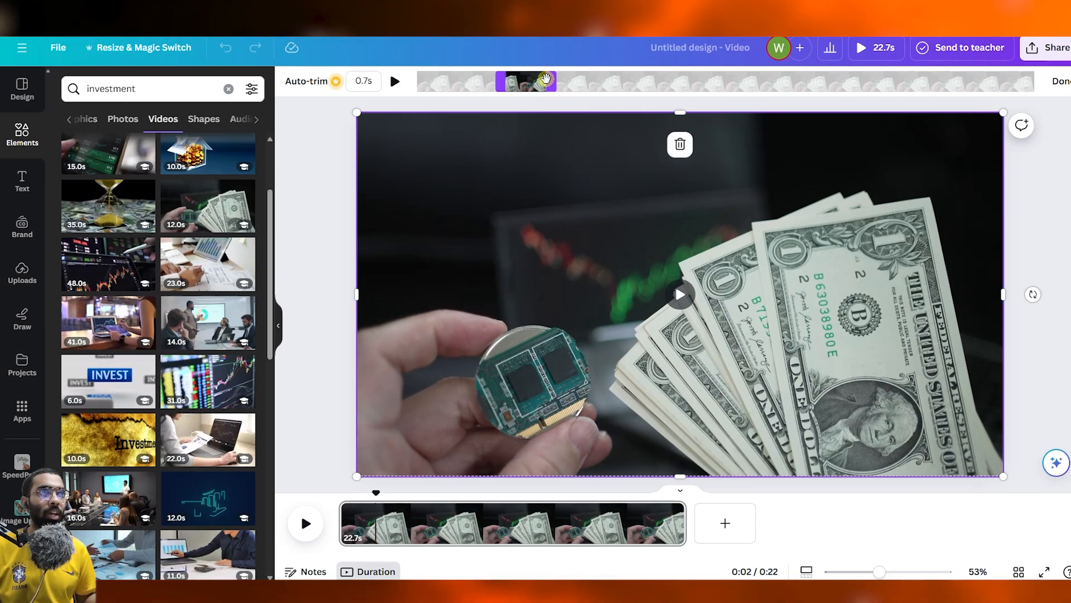
{"action": "left_click_drag", "start_coordinate": [546, 78], "coordinate": [685, 84]}
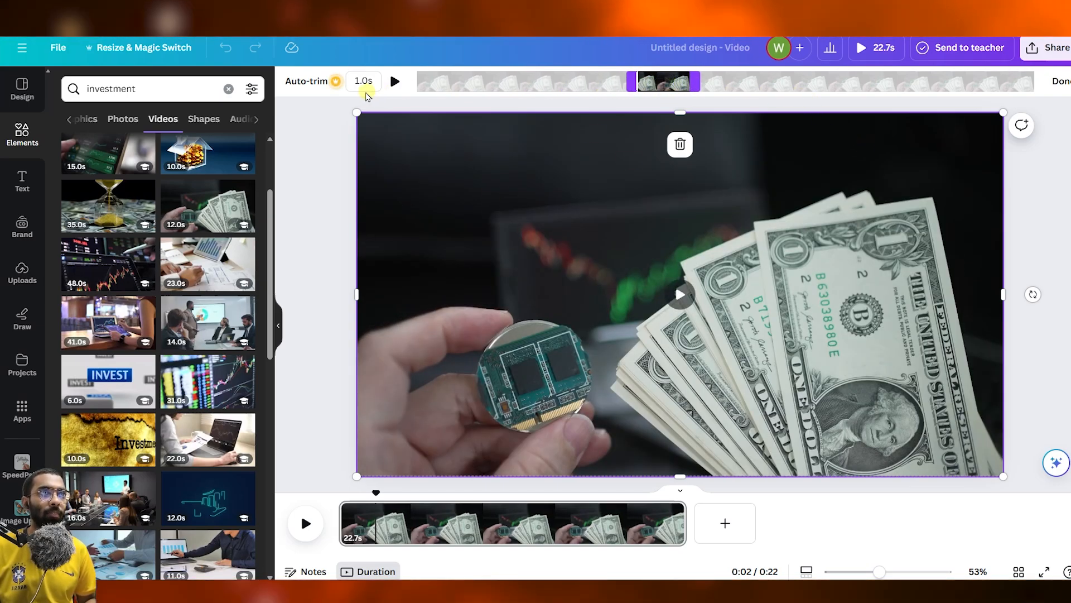
{"action": "left_click", "coordinate": [369, 81]}
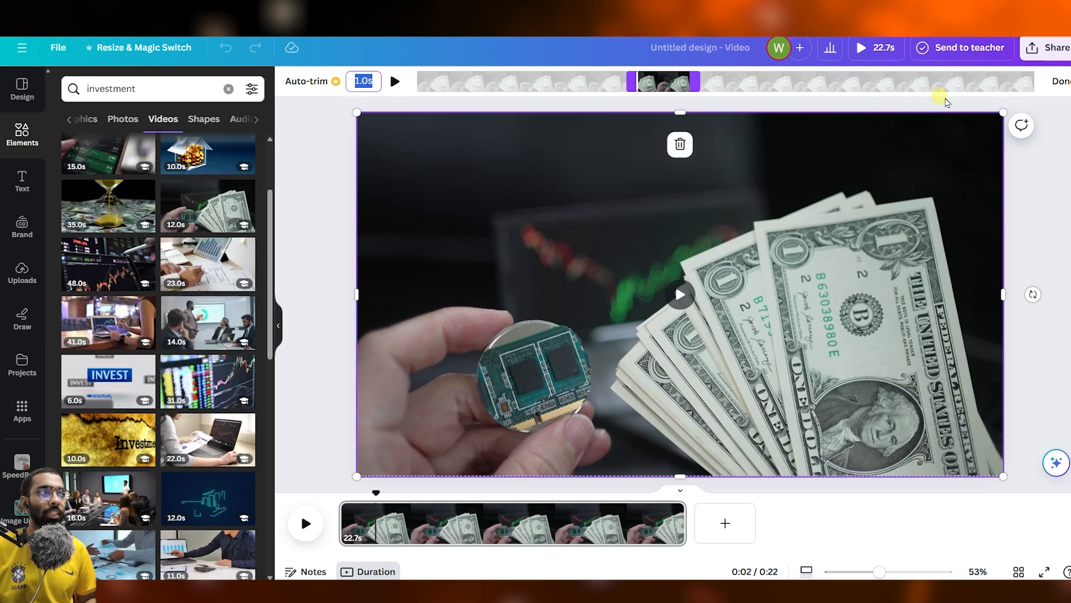
{"action": "left_click", "coordinate": [1062, 82]}
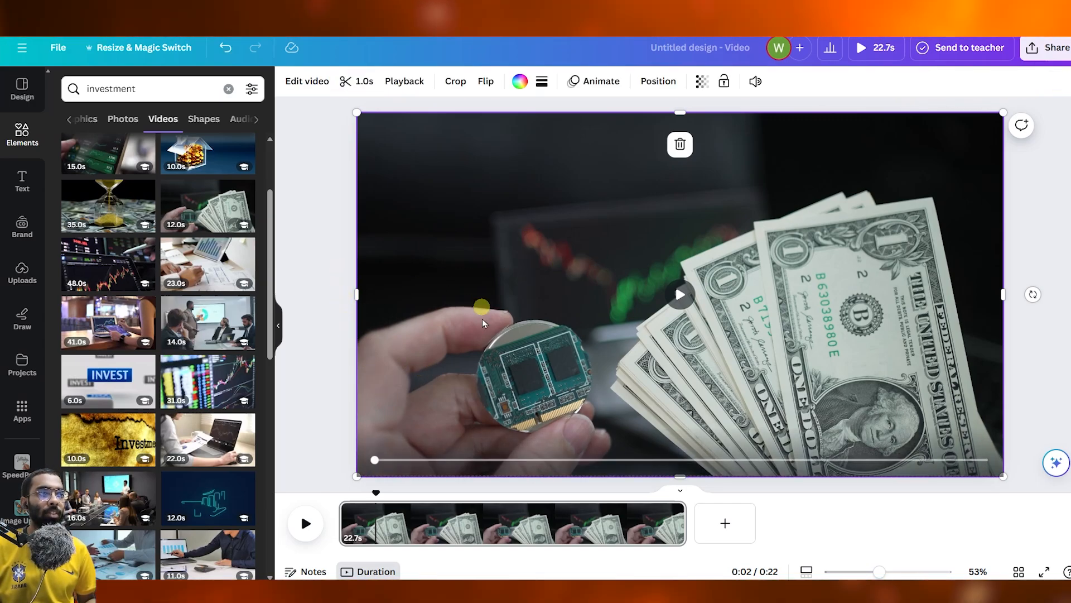
- Show the grid's timing on the timeline and shorten it to a very brief segment at the start of the page
{"action": "right_click", "coordinate": [467, 213]}
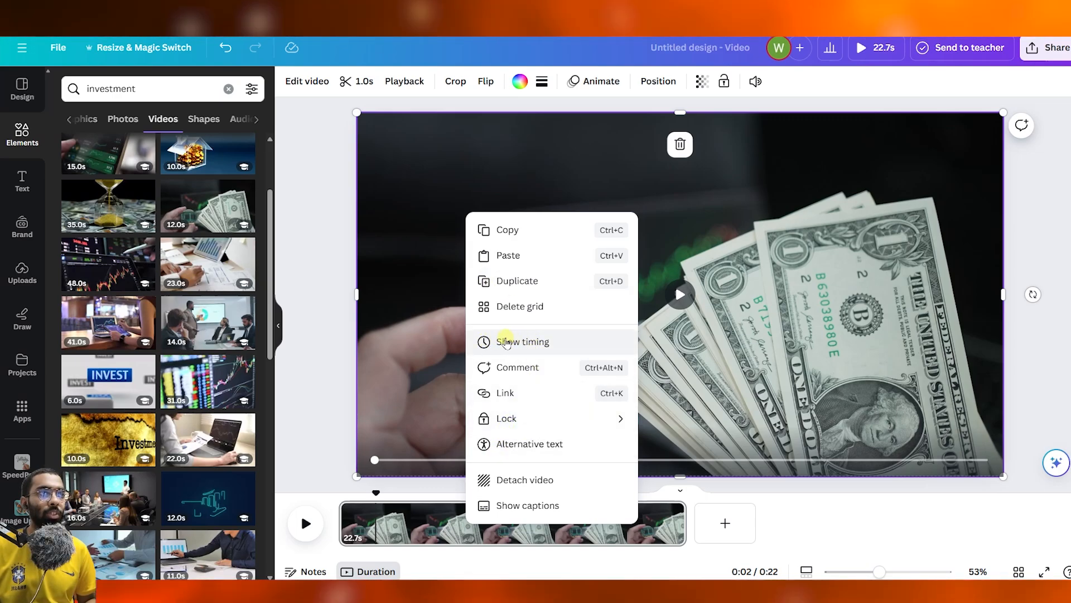
{"action": "left_click", "coordinate": [576, 343]}
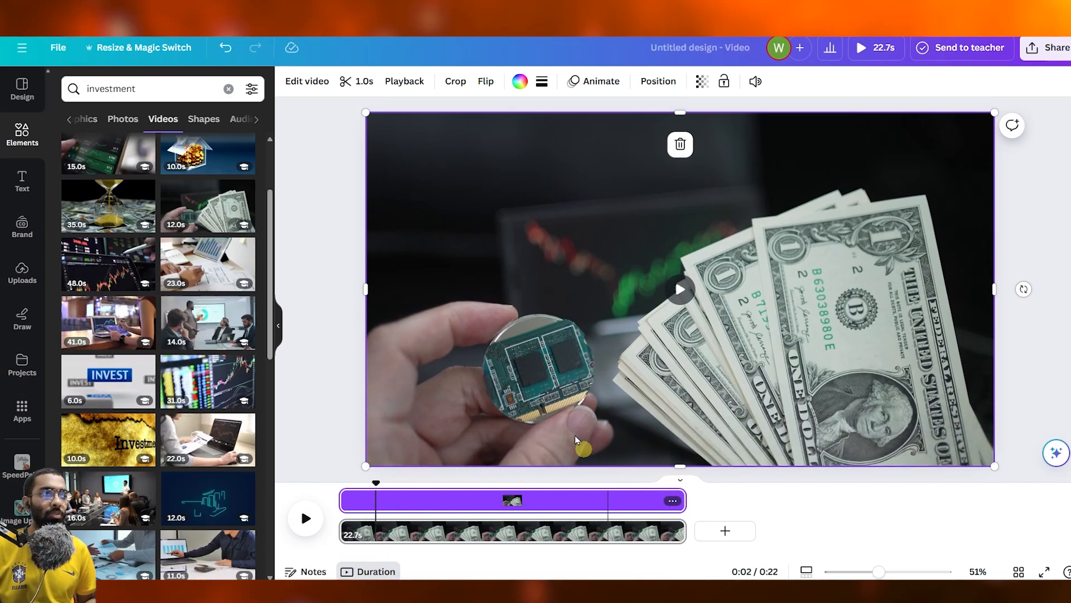
{"action": "left_click", "coordinate": [682, 500]}
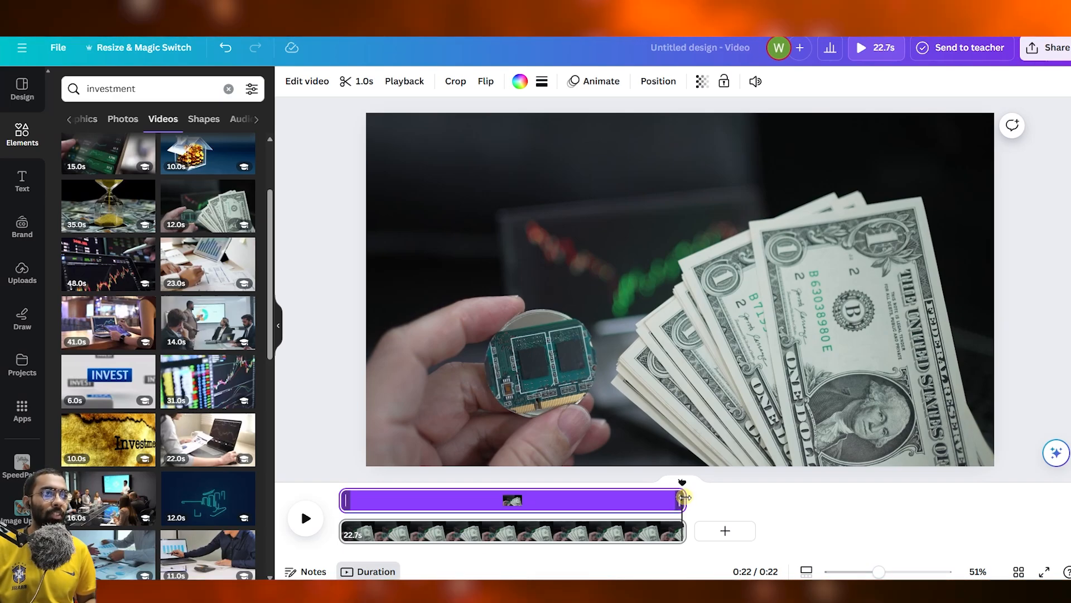
{"action": "left_click_drag", "start_coordinate": [684, 497], "coordinate": [481, 497]}
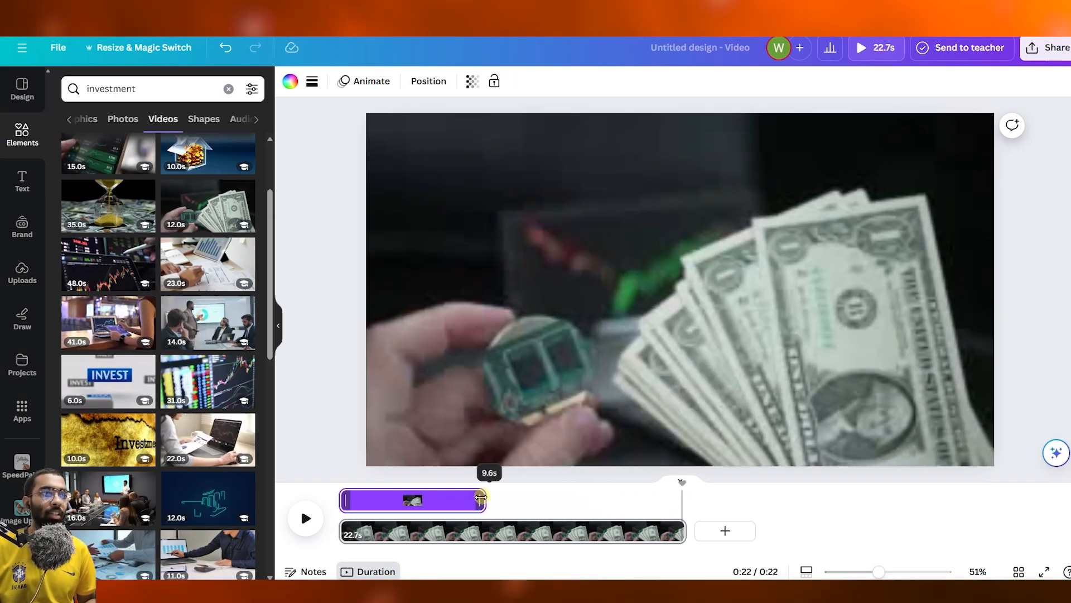
{"action": "left_click_drag", "start_coordinate": [408, 490], "coordinate": [353, 491]}
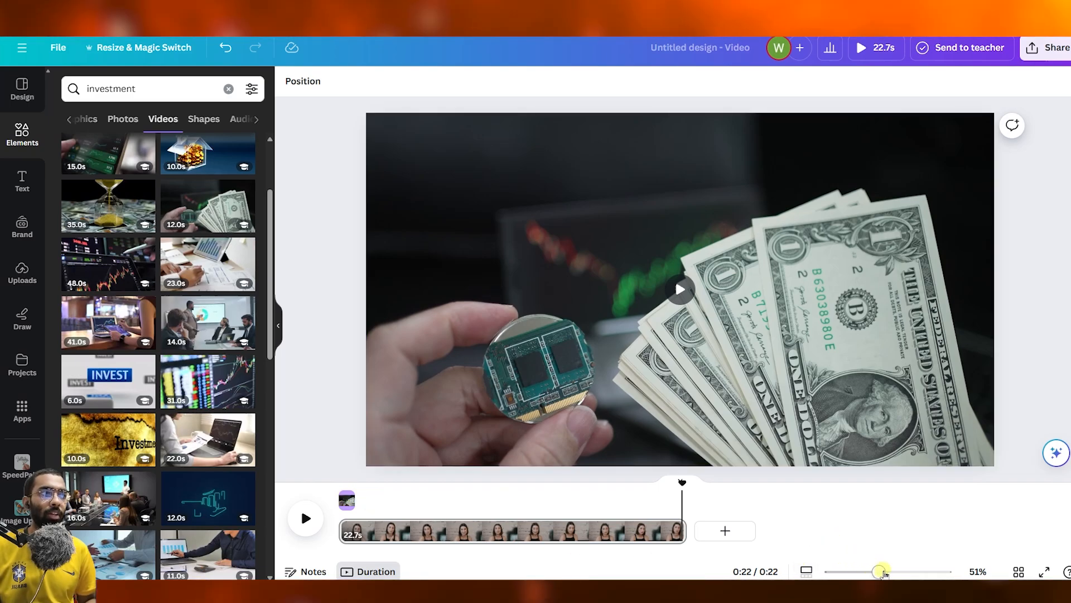
- Shorten the page with the background video to 16.5 seconds and play it from the start
{"action": "left_click_drag", "start_coordinate": [881, 571], "coordinate": [882, 571]}
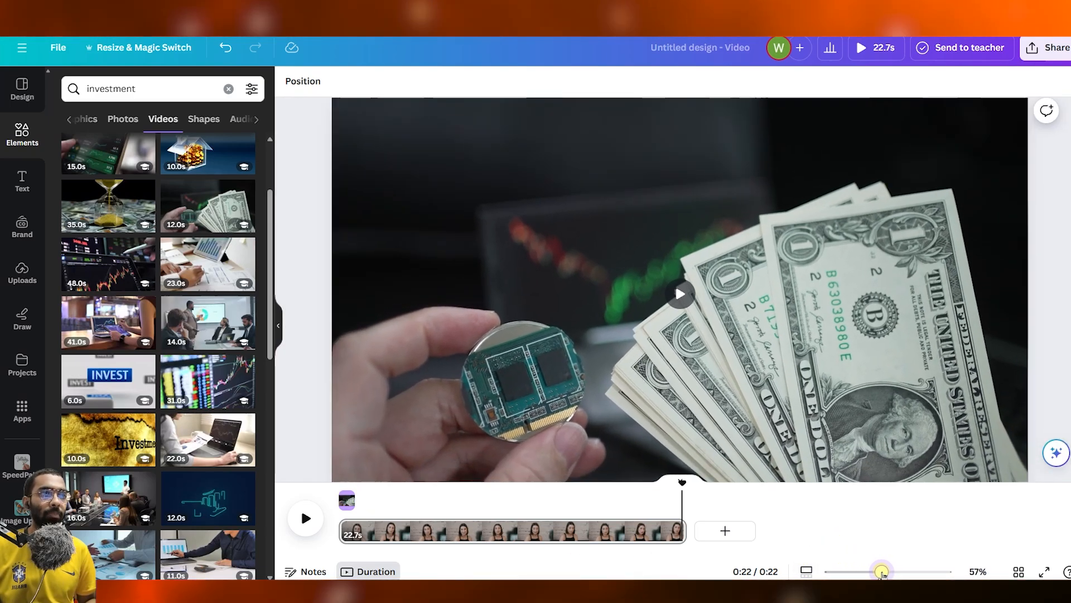
{"action": "left_click_drag", "start_coordinate": [680, 530], "coordinate": [590, 531]}
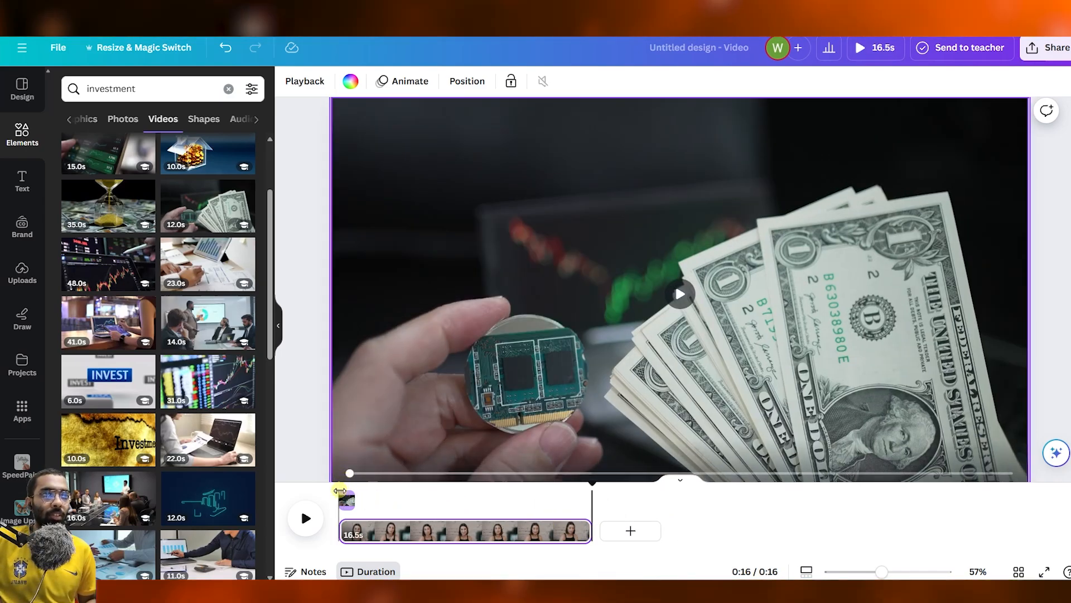
{"action": "left_click", "coordinate": [305, 517]}
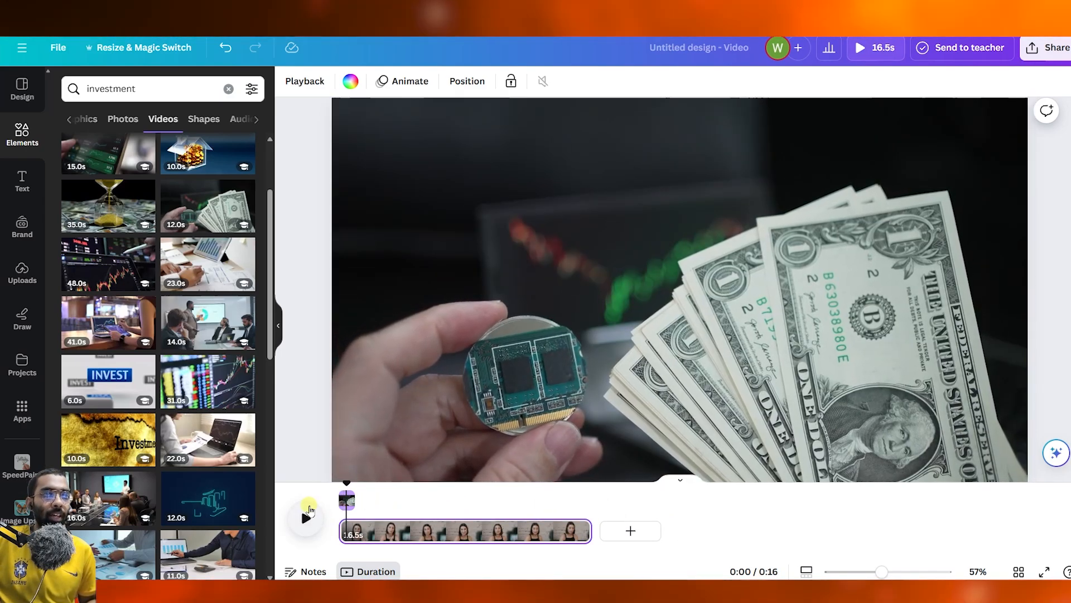
- Move the dollar bills grid segment to about a third of the way along the timeline, and preview the result
{"action": "left_click", "coordinate": [349, 501]}
{"action": "left_click_drag", "start_coordinate": [349, 502], "coordinate": [425, 500]}
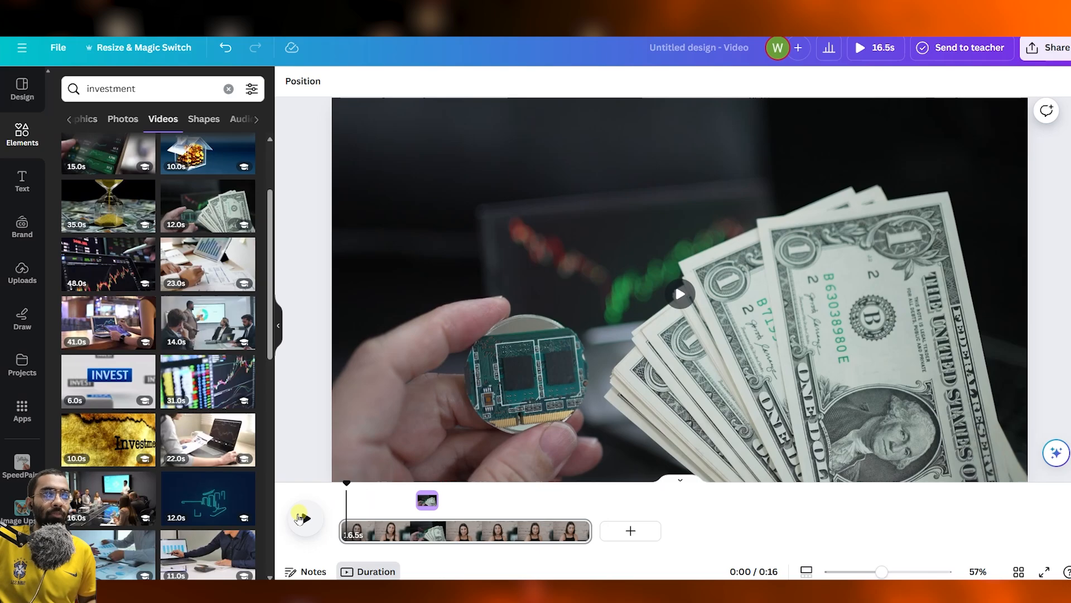
{"action": "left_click", "coordinate": [306, 518]}
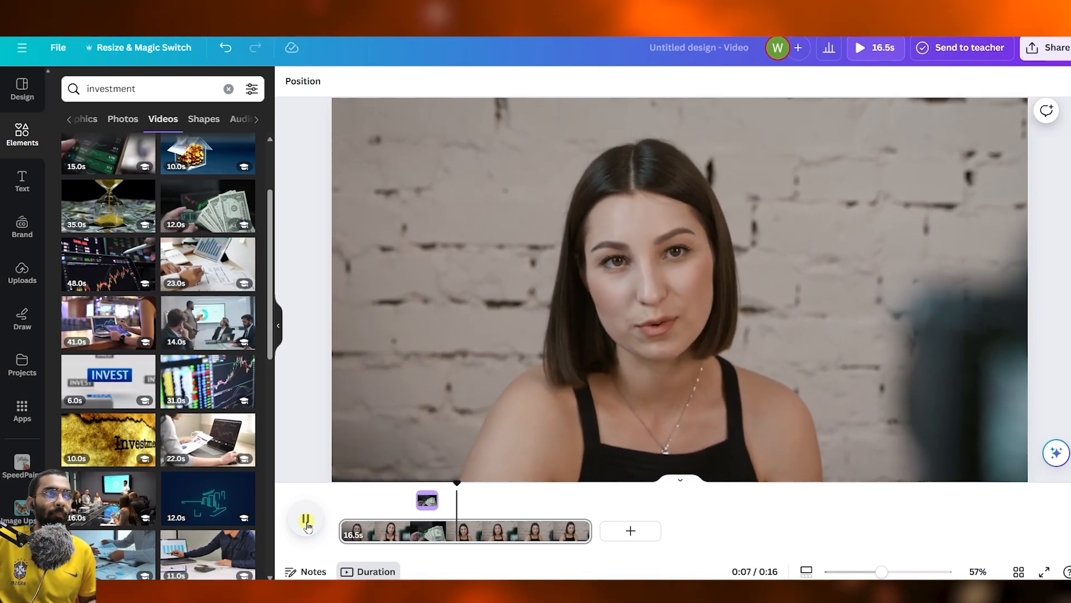
{"action": "left_click", "coordinate": [306, 521]}
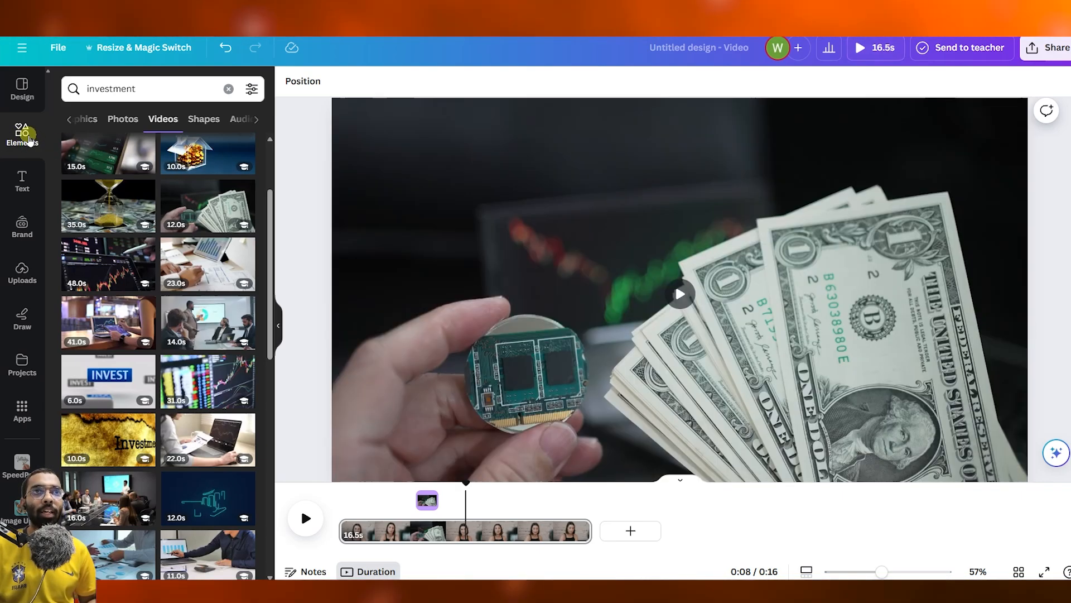
- Show all grid layouts and place the grid with two side-by-side columns over the whole page
{"action": "left_click", "coordinate": [29, 133]}
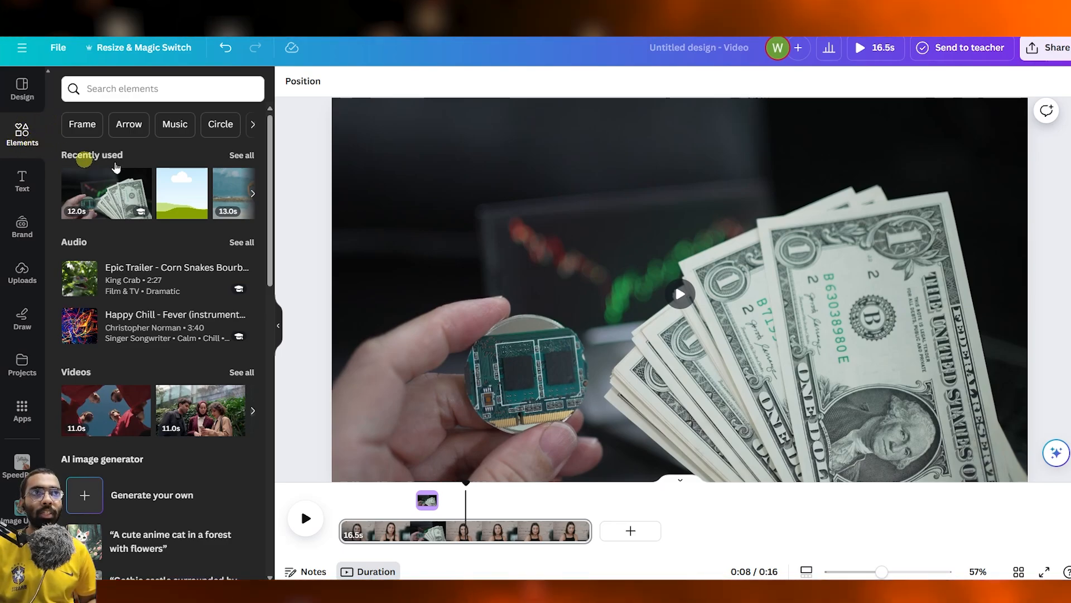
{"action": "left_click_drag", "start_coordinate": [268, 174], "coordinate": [263, 453]}
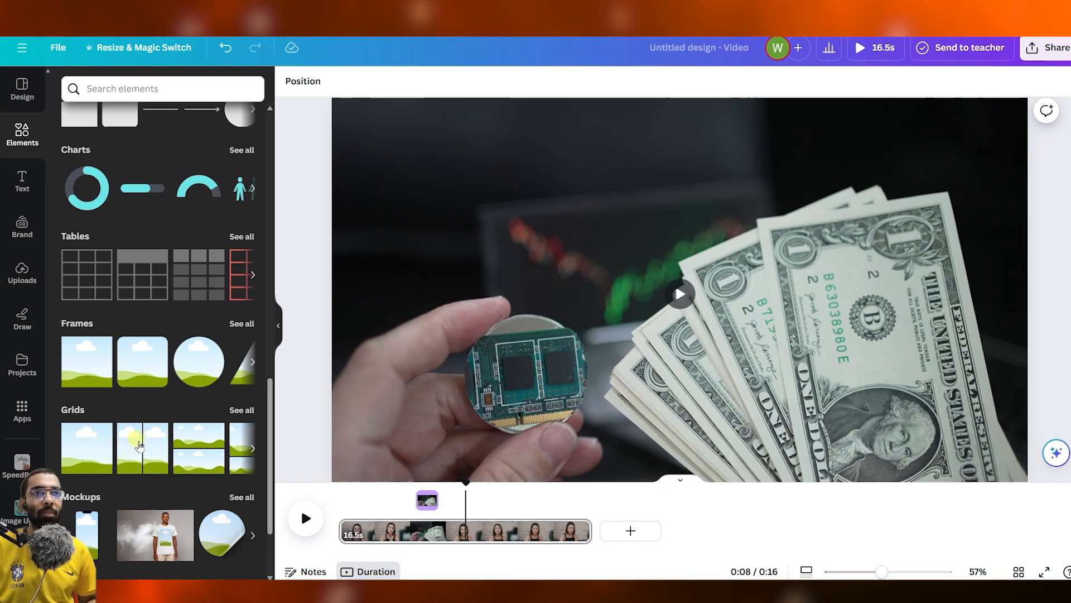
{"action": "left_click", "coordinate": [250, 406]}
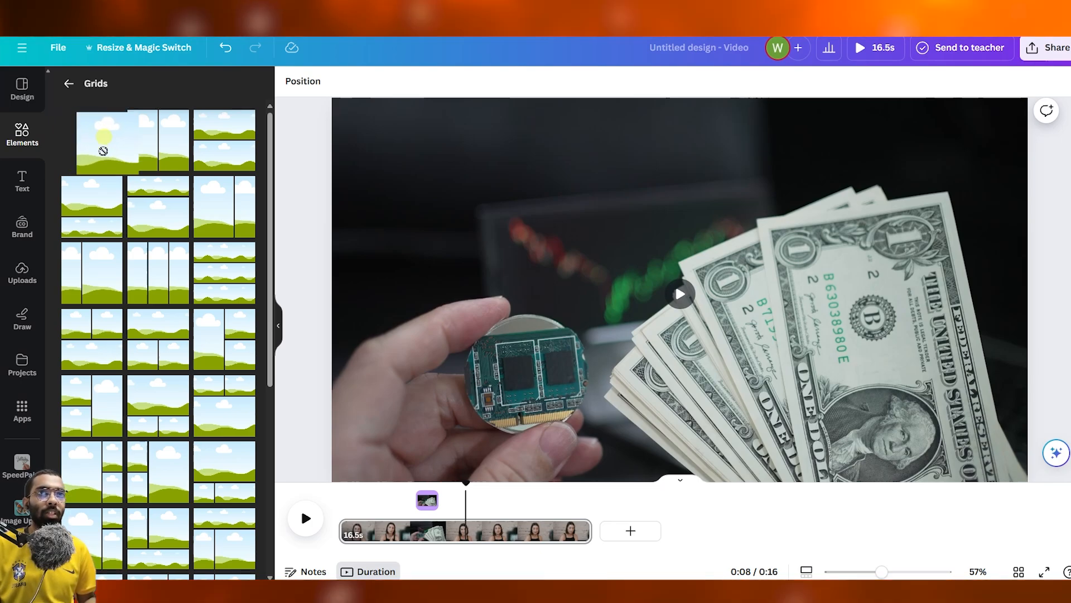
{"action": "left_click_drag", "start_coordinate": [177, 135], "coordinate": [526, 157]}
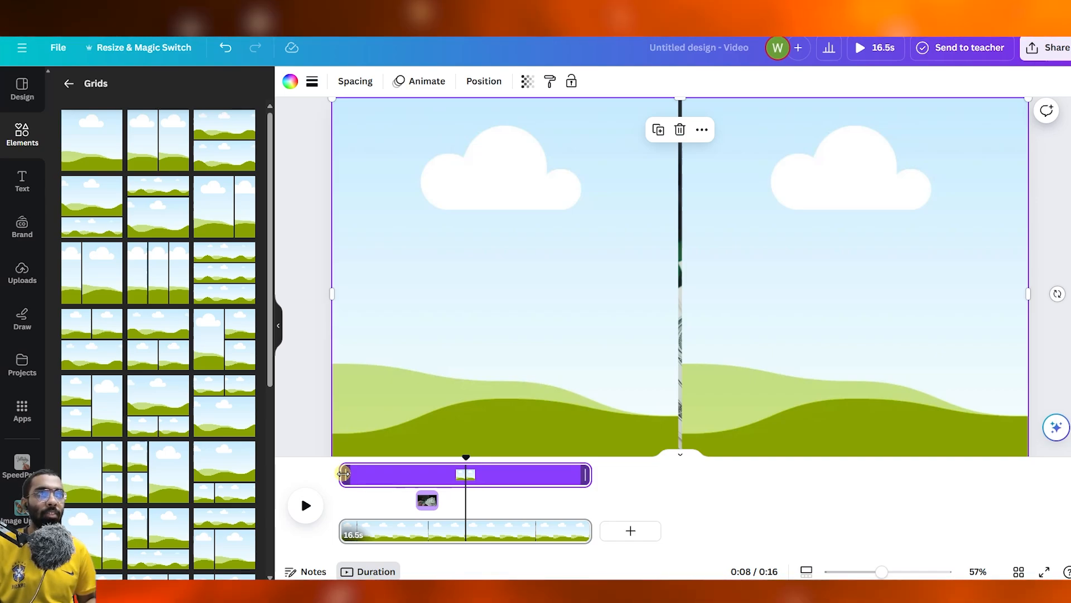
- Shorten the two-column grid's timing to a brief segment and place it just past the middle of the timeline
{"action": "left_click_drag", "start_coordinate": [343, 473], "coordinate": [504, 493]}
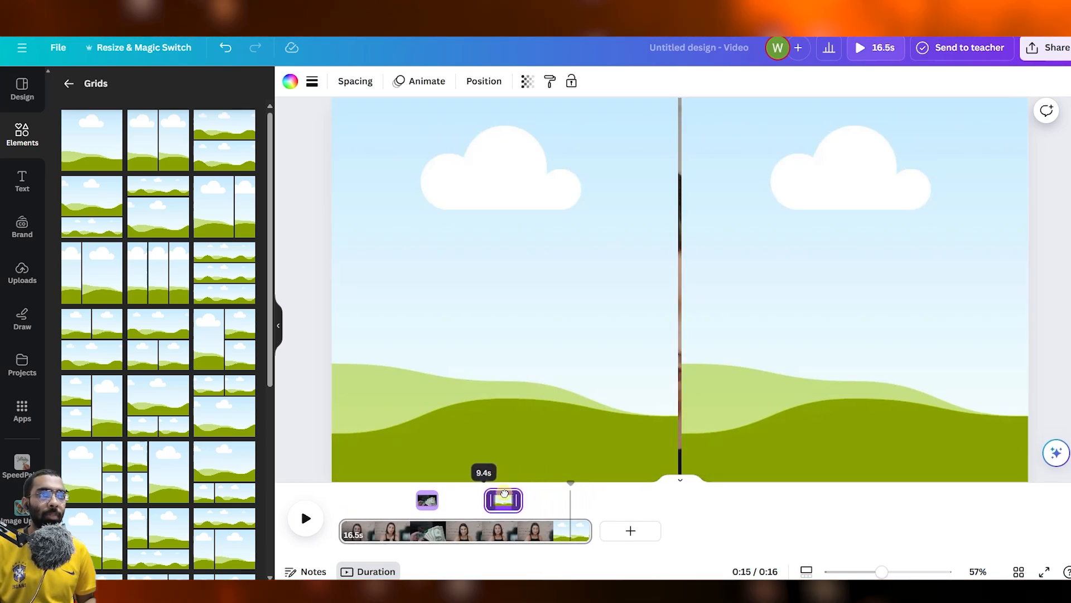
{"action": "left_click", "coordinate": [489, 488]}
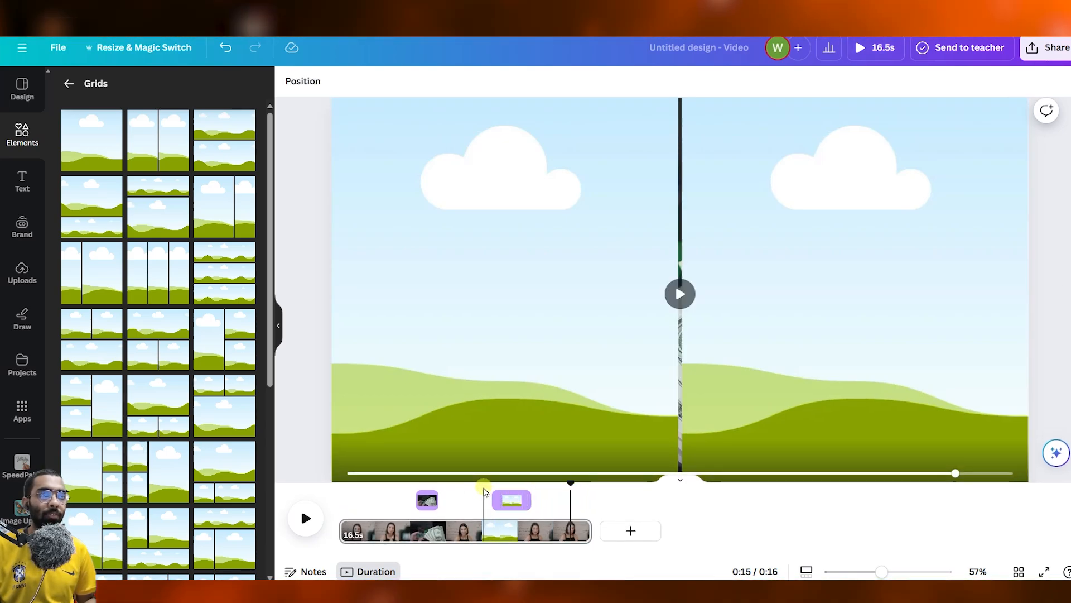
{"action": "left_click", "coordinate": [510, 500]}
- Search the elements for "invest" and show all matching photos
{"action": "left_click", "coordinate": [35, 134]}
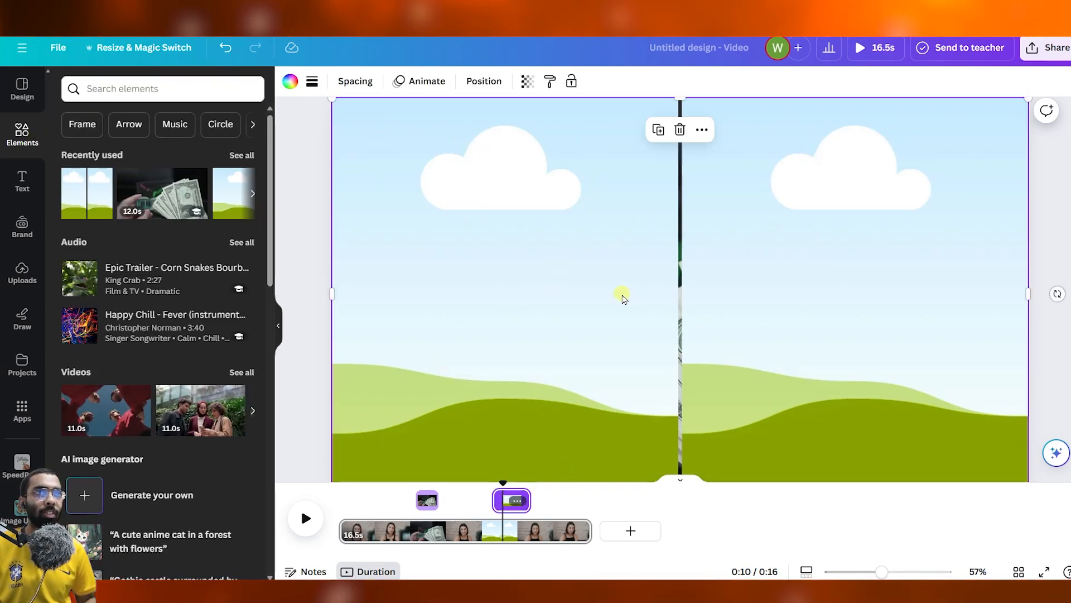
{"action": "left_click", "coordinate": [134, 89]}
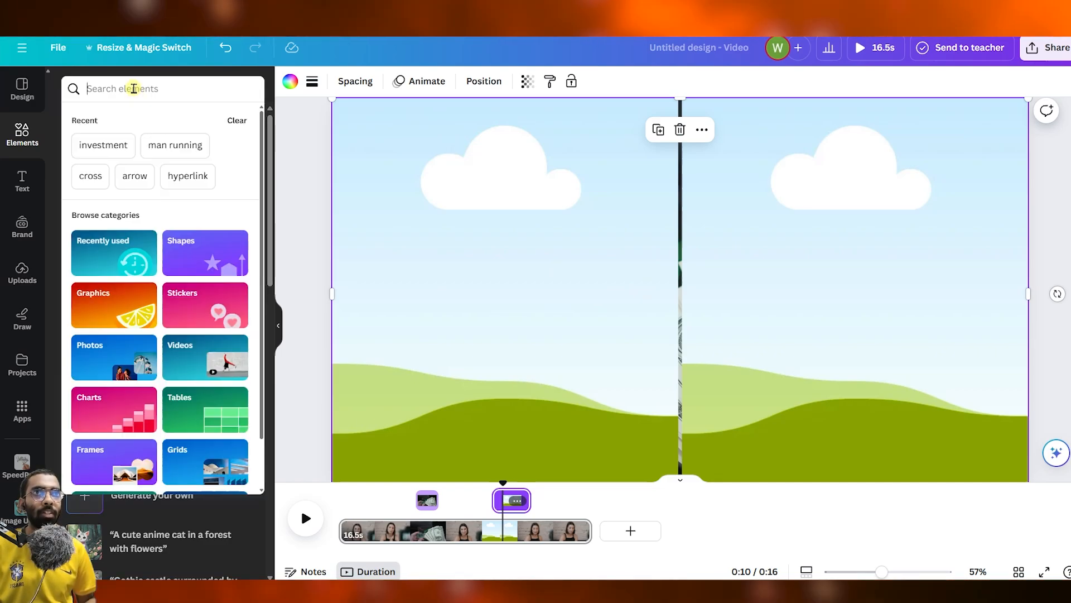
{"action": "type", "text": "invest"}
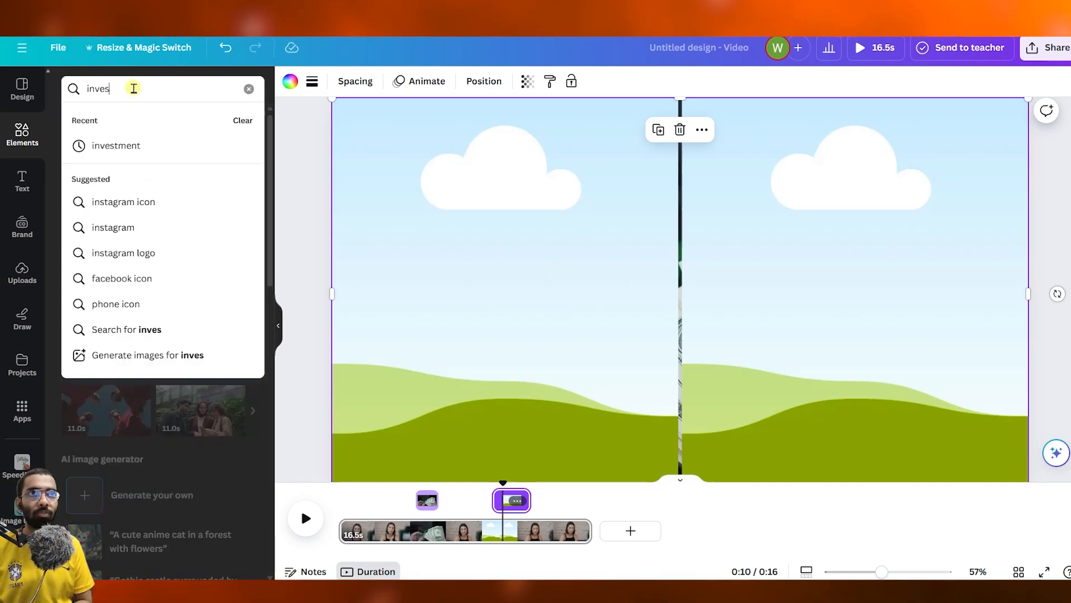
{"action": "key", "text": "Return"}
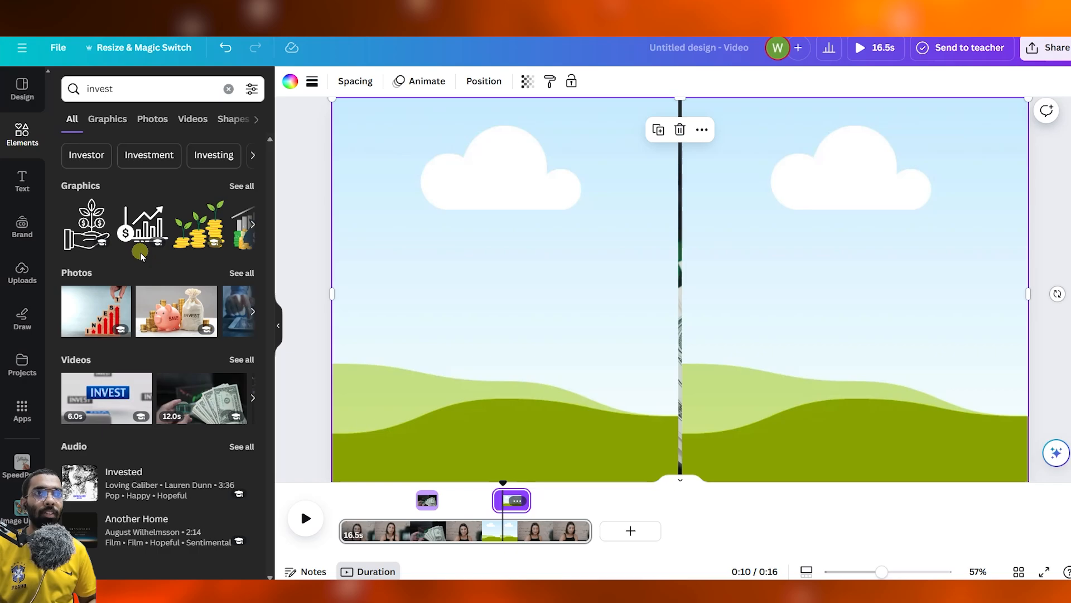
{"action": "left_click", "coordinate": [241, 273]}
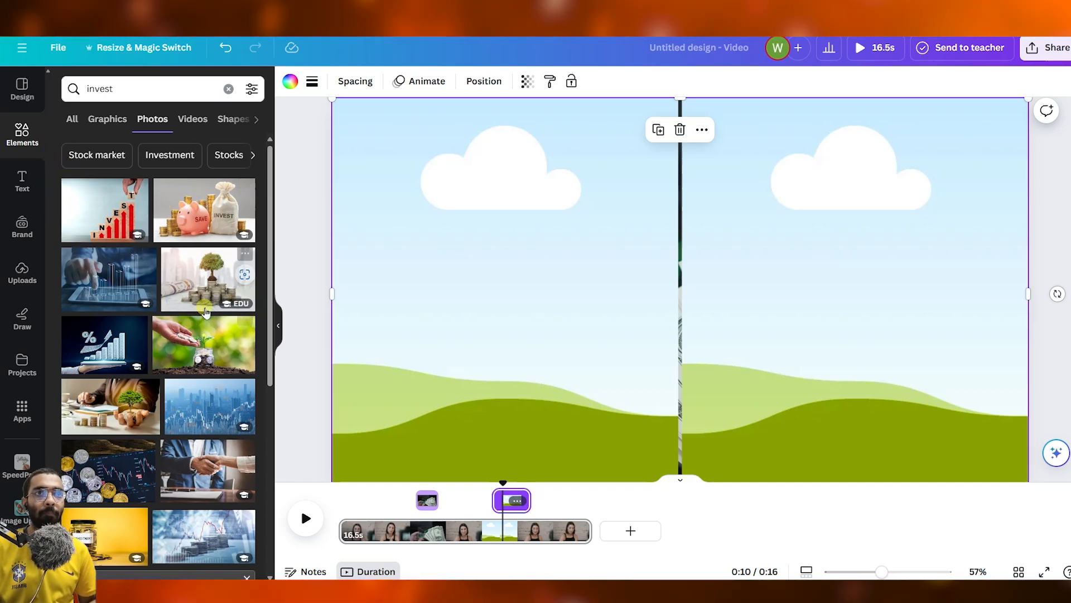
{"action": "scroll", "coordinate": [205, 313], "scroll_direction": "down", "scroll_amount": 2}
{"action": "scroll", "coordinate": [179, 286], "scroll_direction": "up", "scroll_amount": 2}
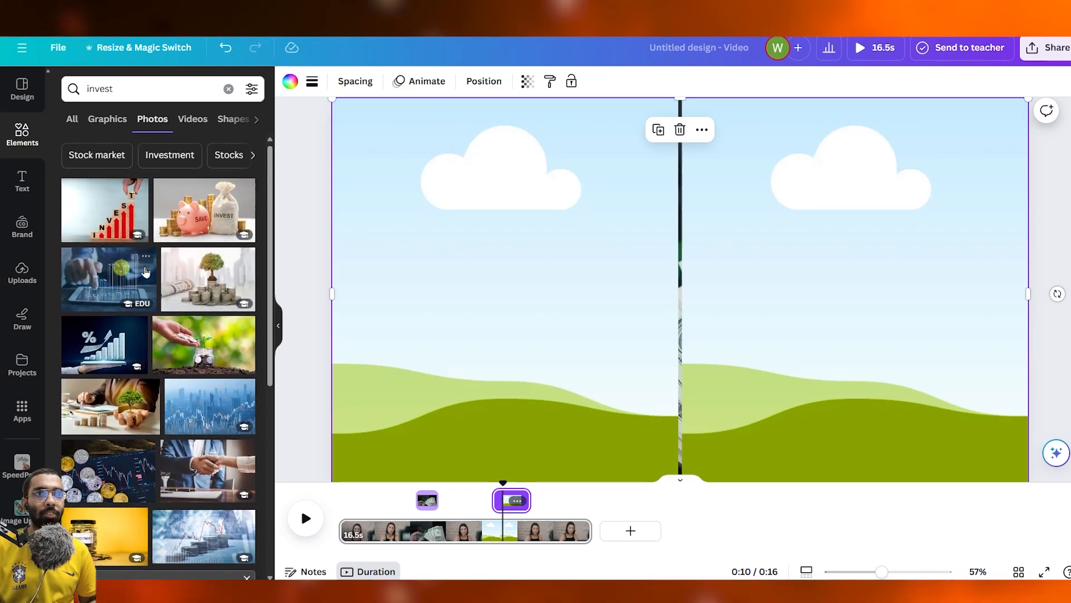
- Fill the grid's left column with the percent sign and growth bars photo and the right column with the INVEST blocks photo
{"action": "left_click_drag", "start_coordinate": [114, 338], "coordinate": [472, 268]}
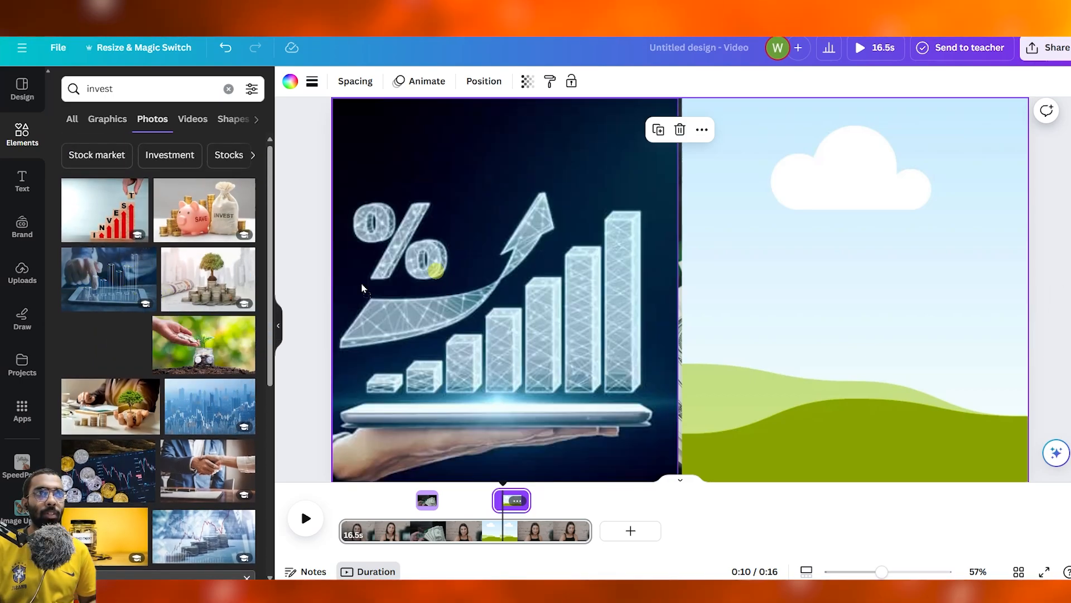
{"action": "left_click_drag", "start_coordinate": [361, 287], "coordinate": [361, 288]}
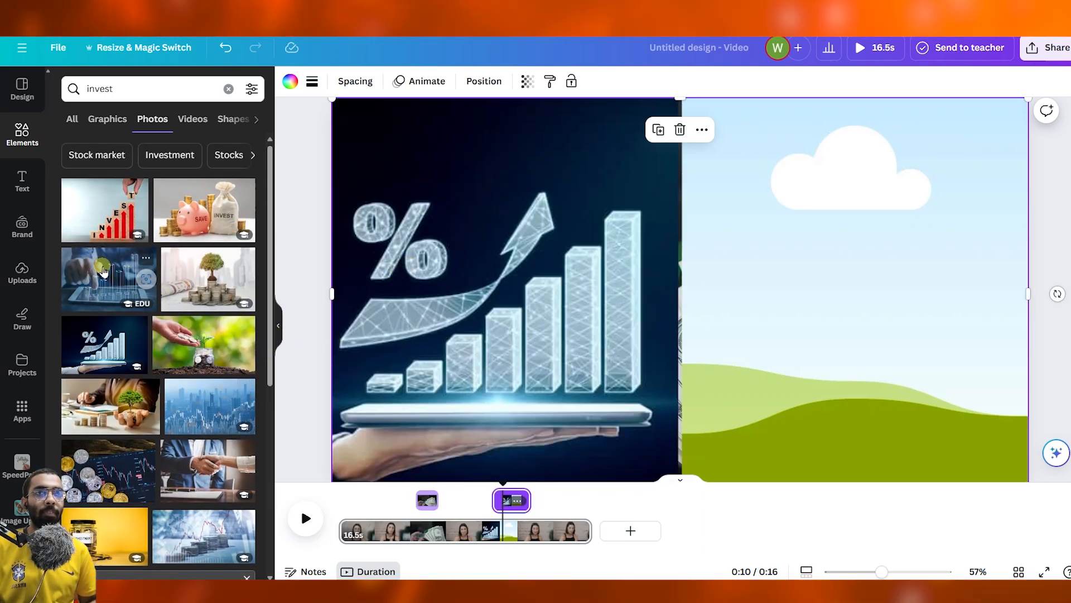
{"action": "left_click_drag", "start_coordinate": [113, 231], "coordinate": [806, 249]}
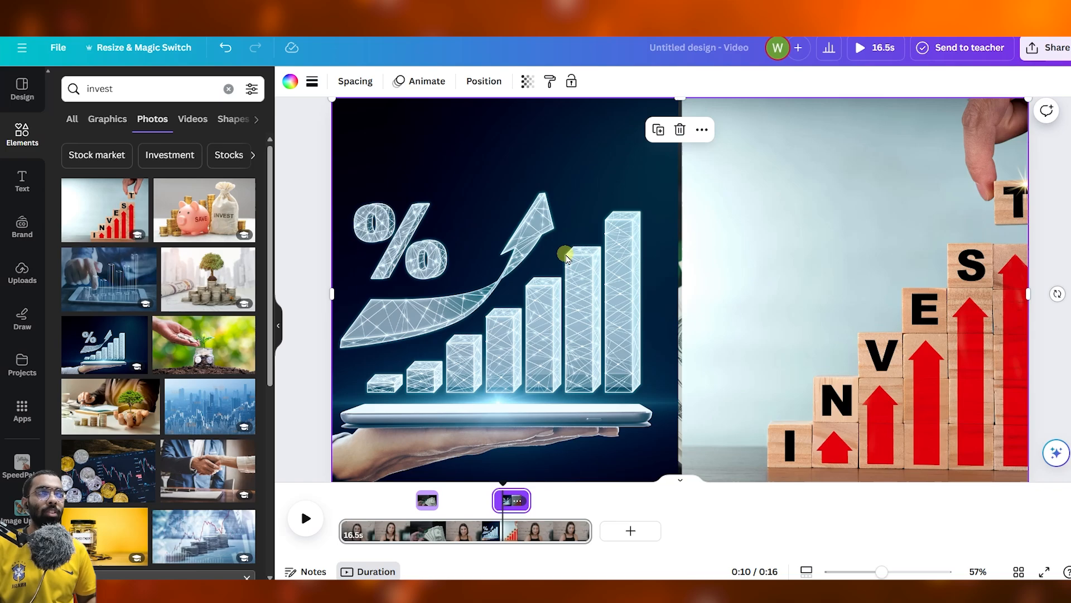
- Reposition the INVEST blocks photo leftwards within its grid column so that the whole word fits in the crop
{"action": "left_click", "coordinate": [772, 241]}
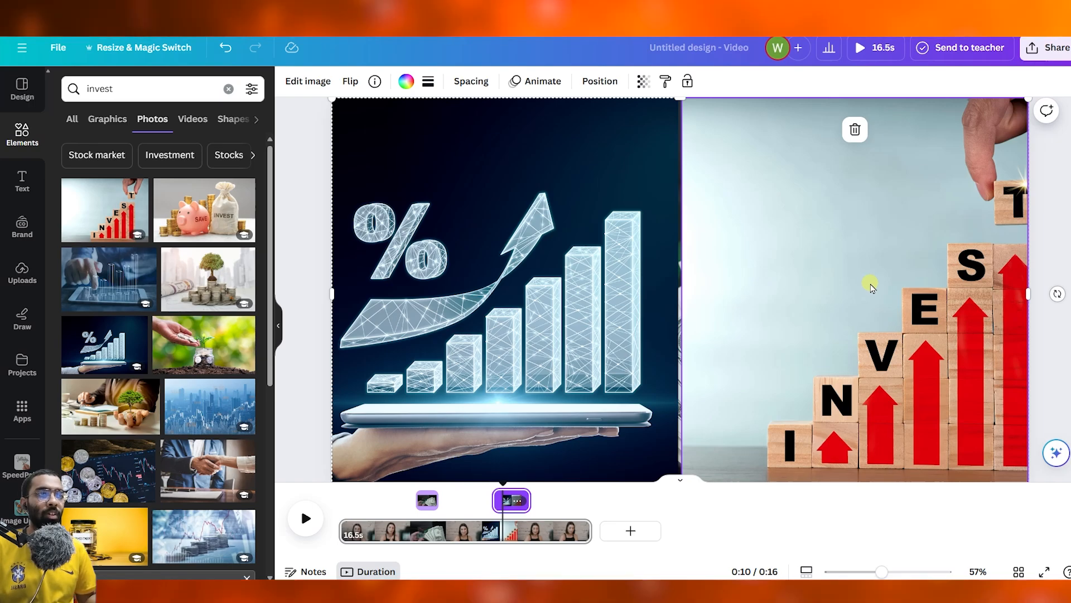
{"action": "double_click", "coordinate": [810, 281]}
{"action": "left_click_drag", "start_coordinate": [797, 293], "coordinate": [738, 289]}
{"action": "left_click", "coordinate": [205, 566]}
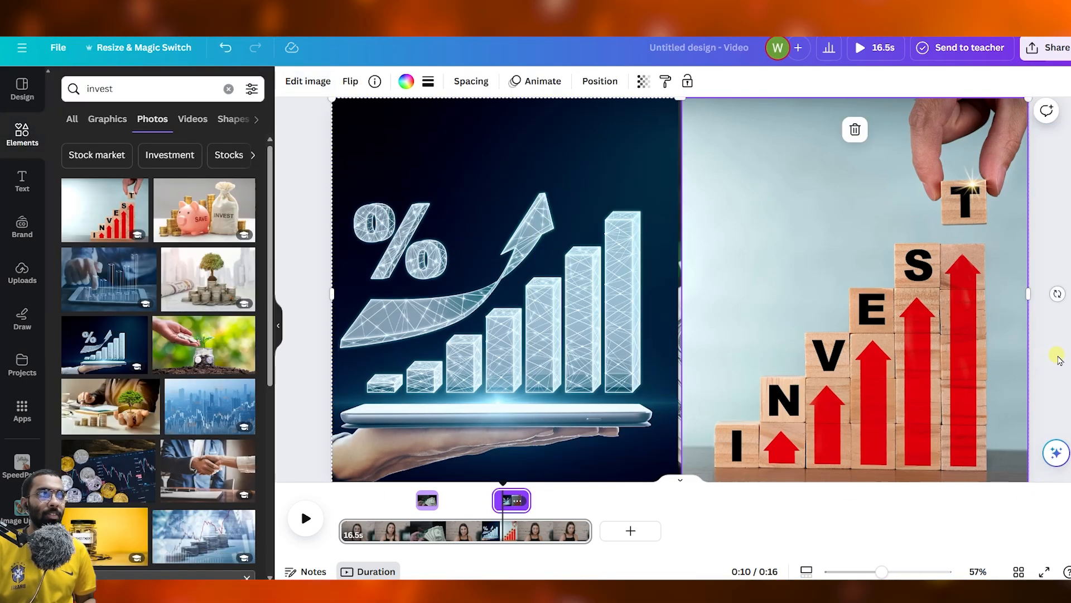
{"action": "left_click", "coordinate": [1058, 359]}
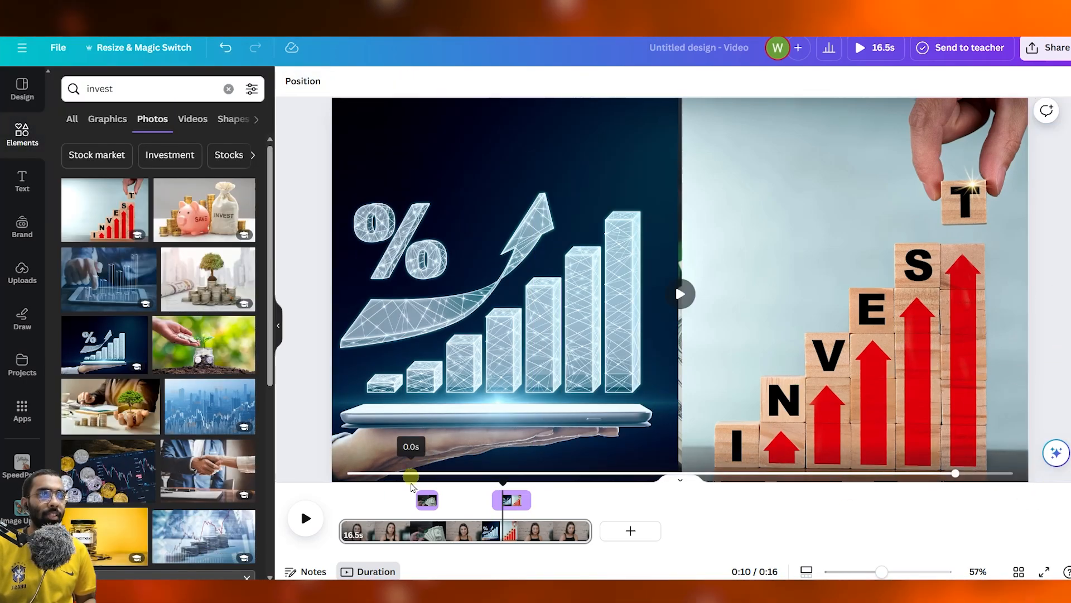
- Play the video from the start to preview both grid segments, and pause it near the end
{"action": "left_click_drag", "start_coordinate": [372, 488], "coordinate": [336, 489]}
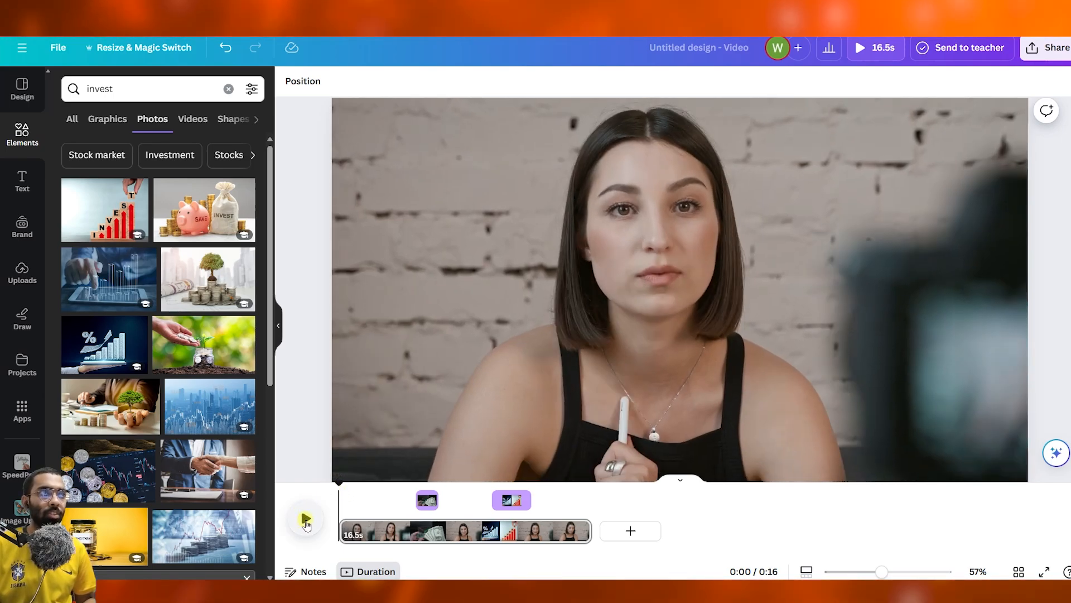
{"action": "left_click", "coordinate": [306, 520]}
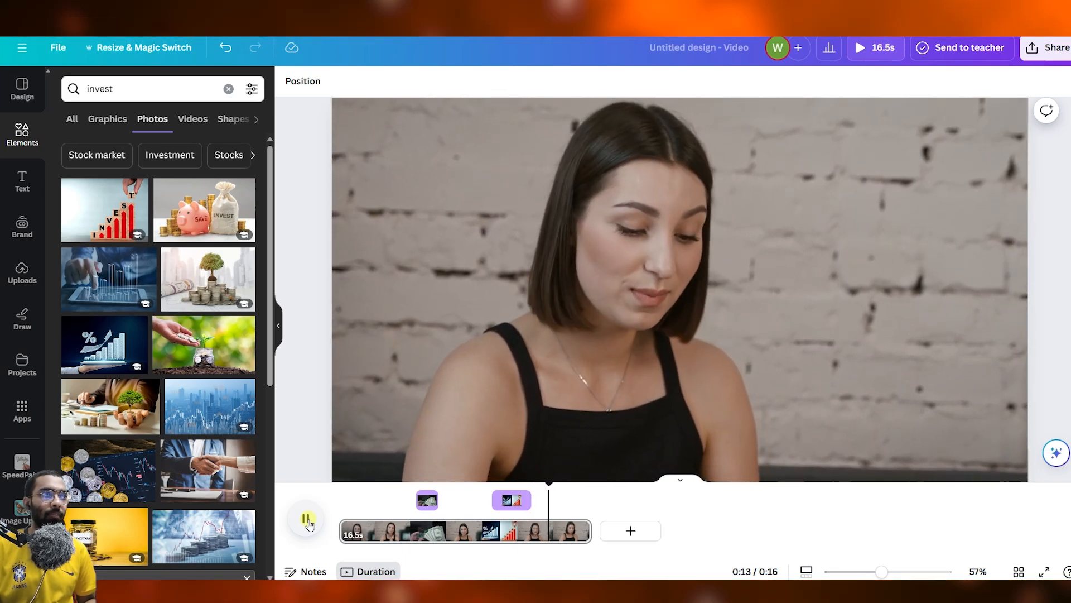
{"action": "left_click", "coordinate": [308, 522]}
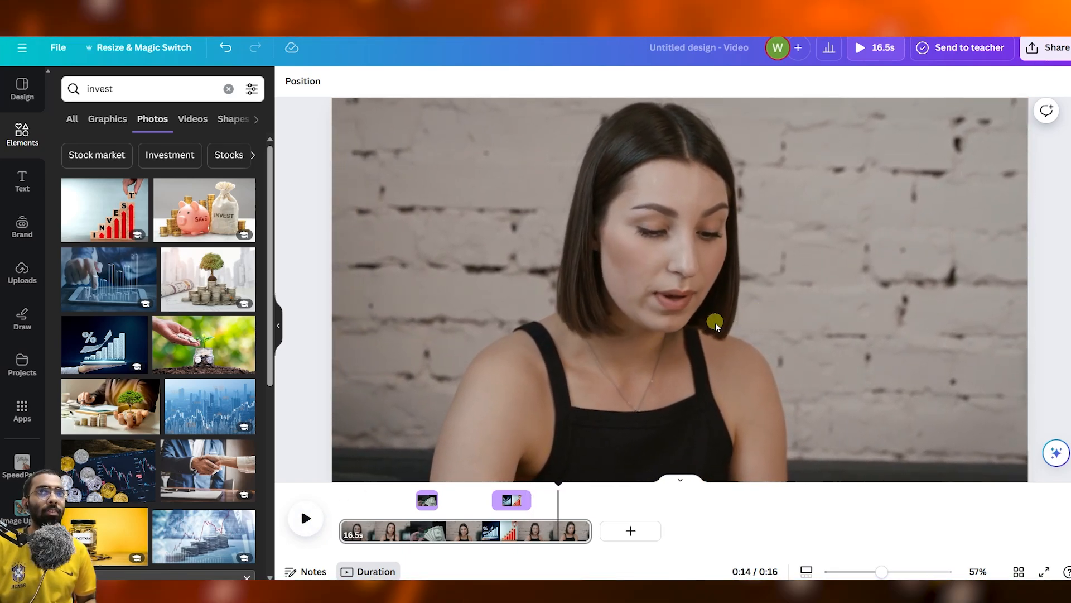